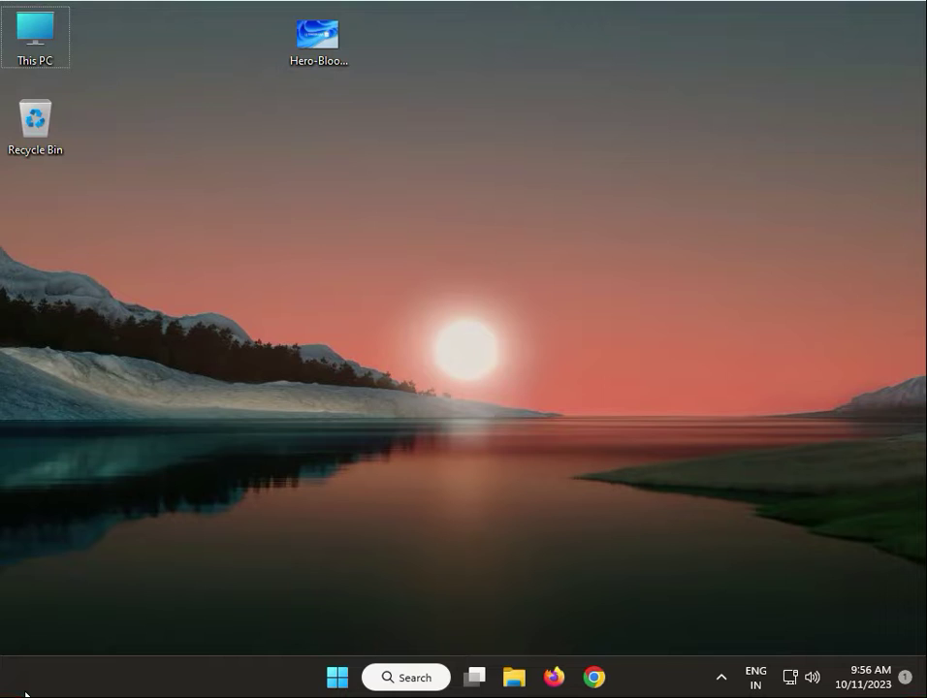
- Open System > Troubleshoot > Other troubleshooters in Settings, then close Settings
click(337, 677)
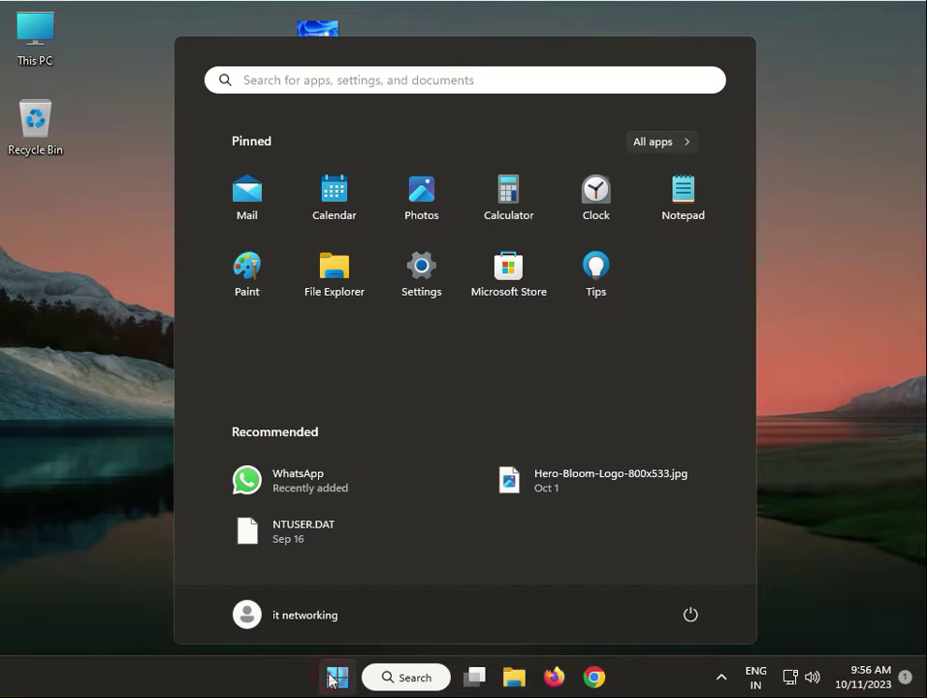
click(431, 280)
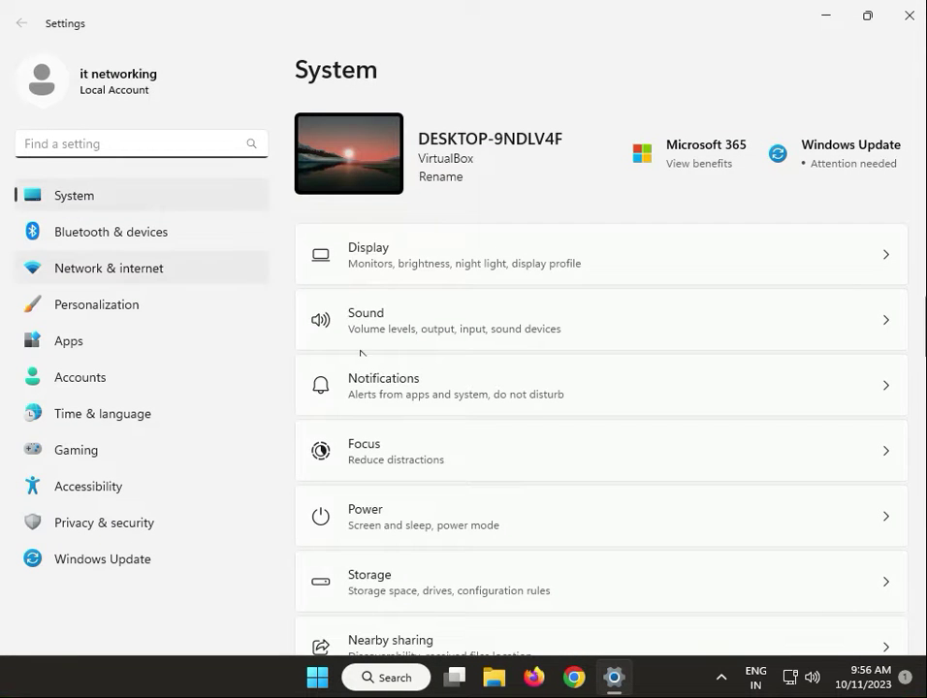
scroll(552, 530, down, 3)
scroll(549, 539, down, 4)
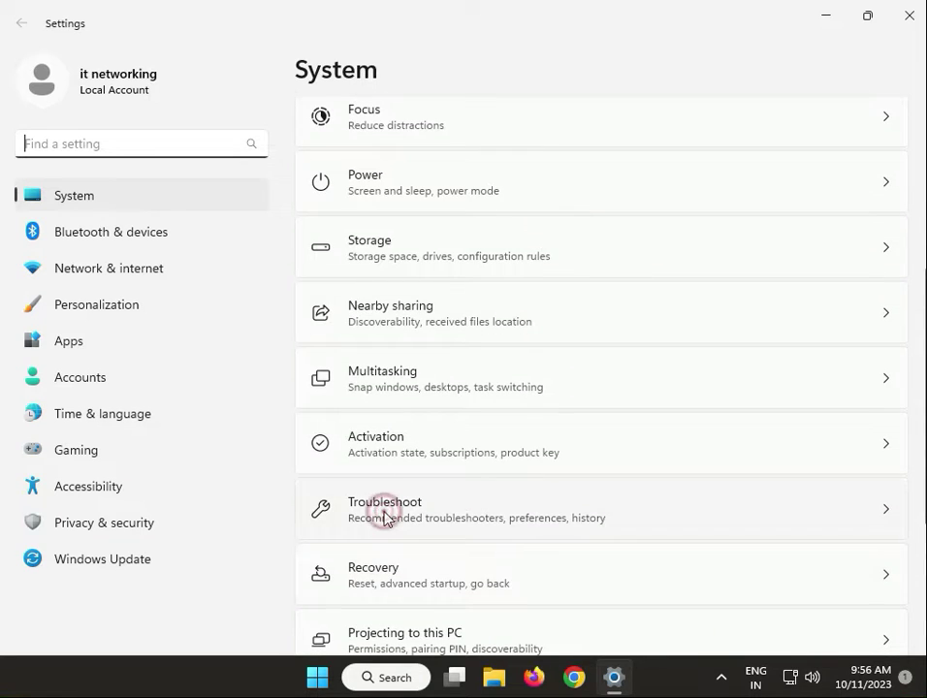
click(385, 513)
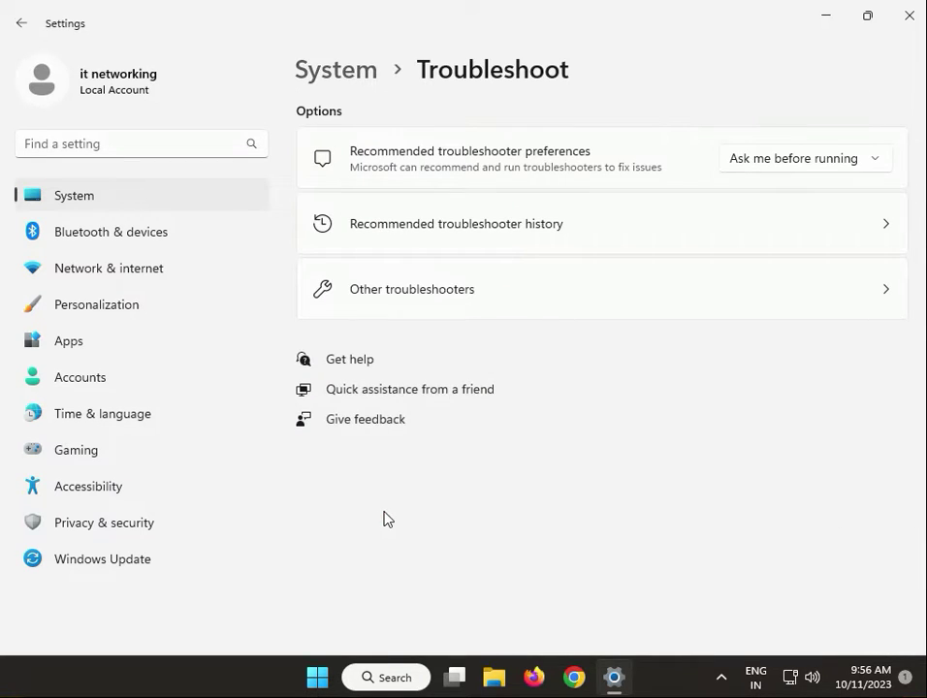
click(479, 295)
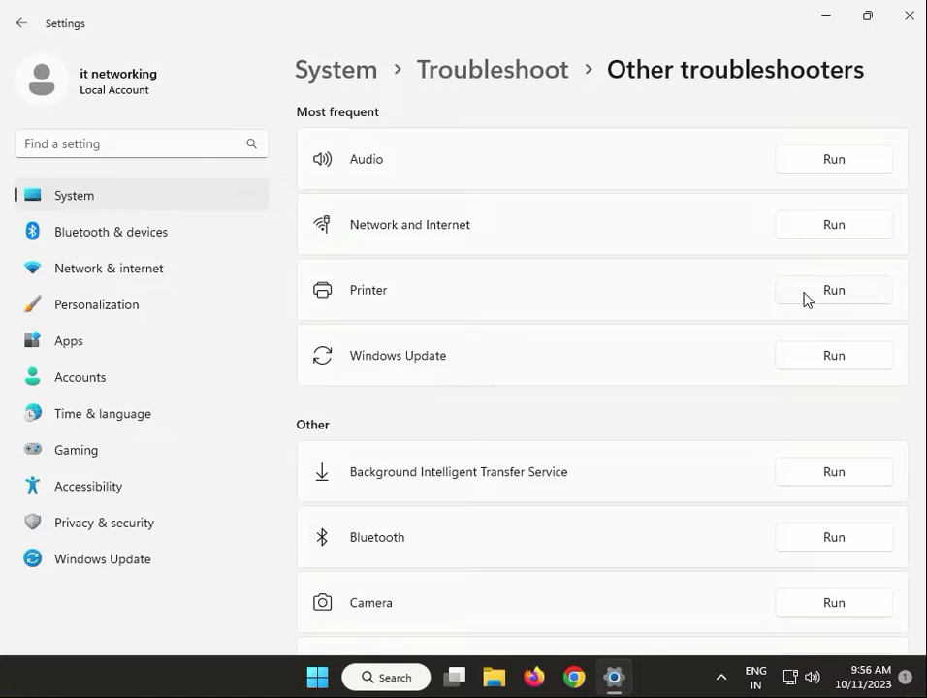
click(908, 17)
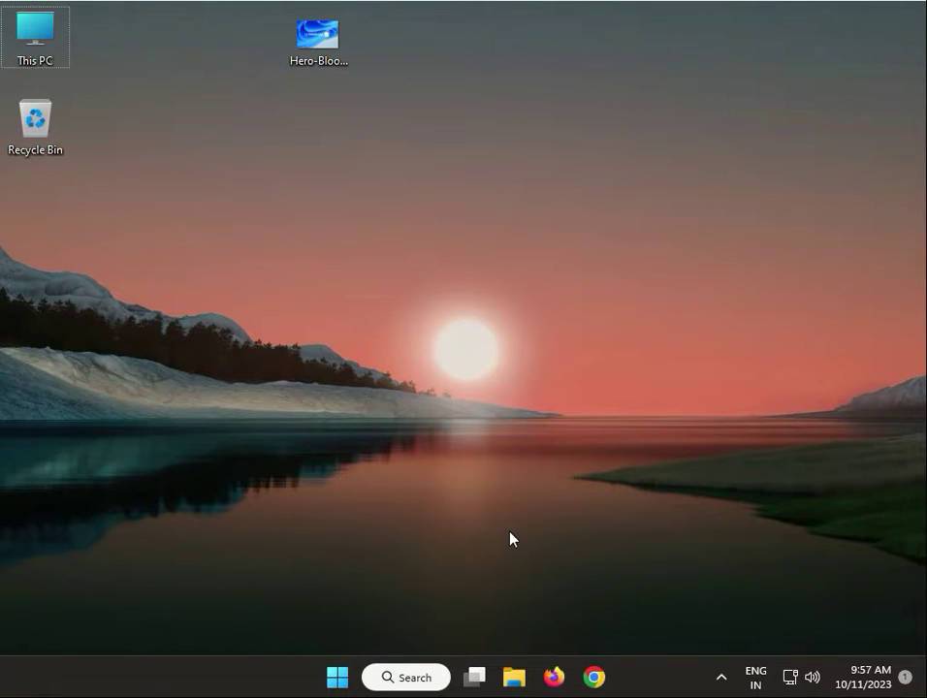
- Launch the Local Group Policy Editor by running gpedit.msc from the Run dialog
click(135, 667)
key(super+r)
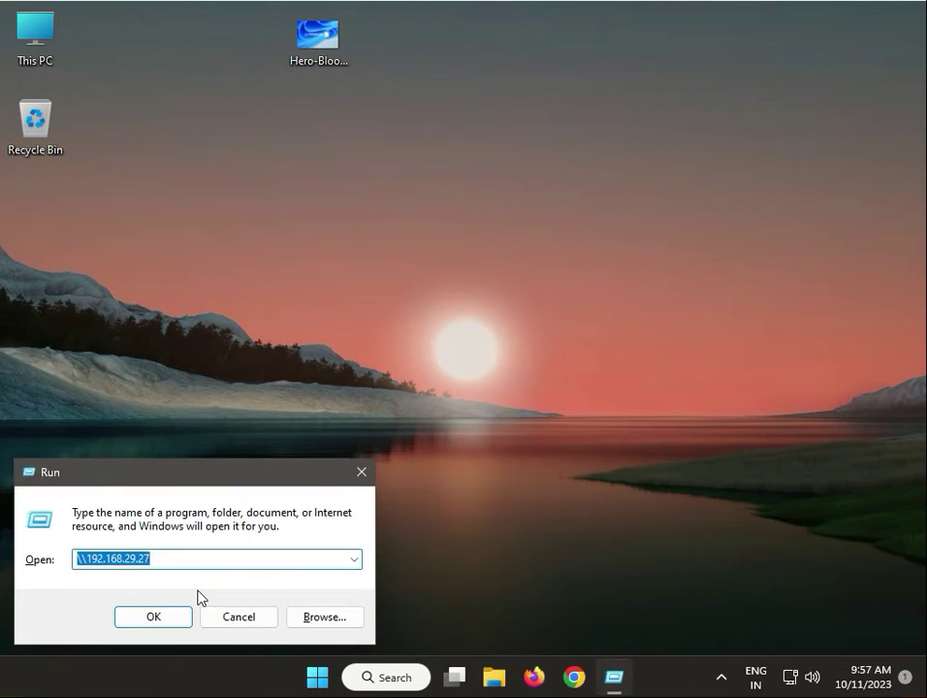
text(gp)
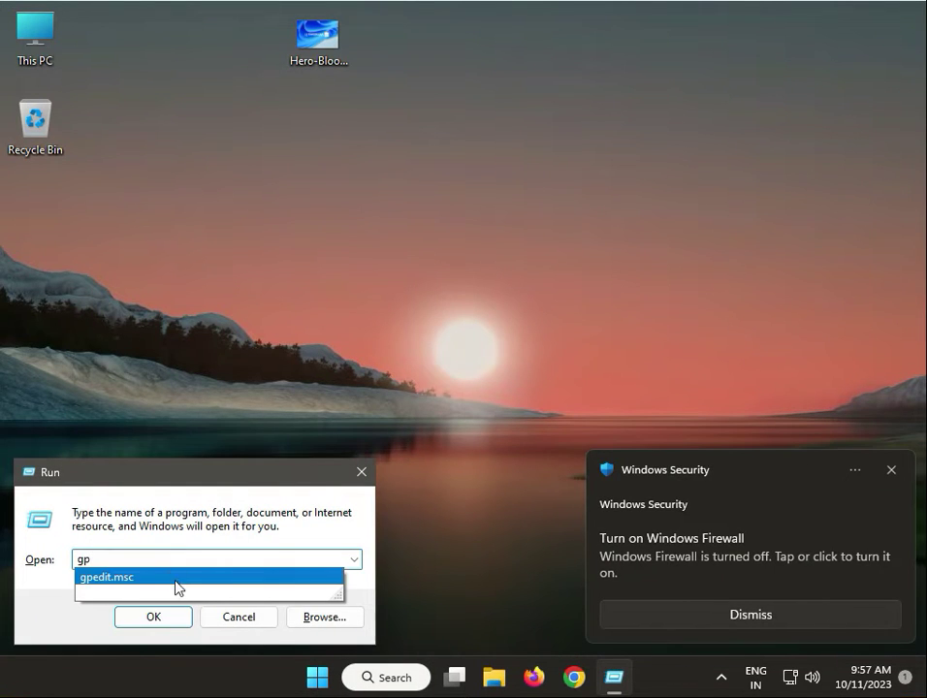
click(175, 578)
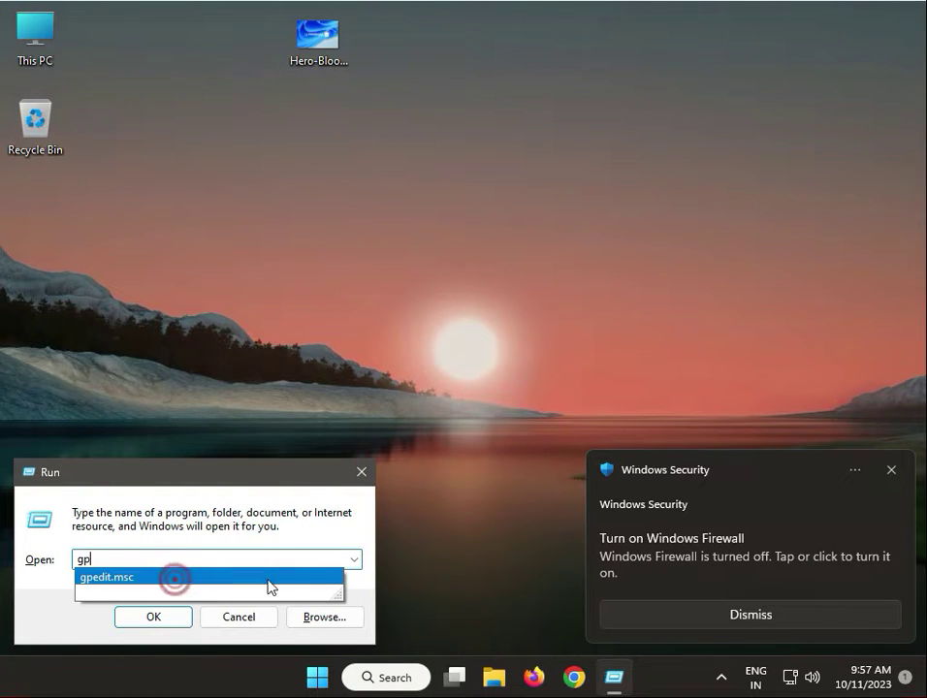
click(148, 616)
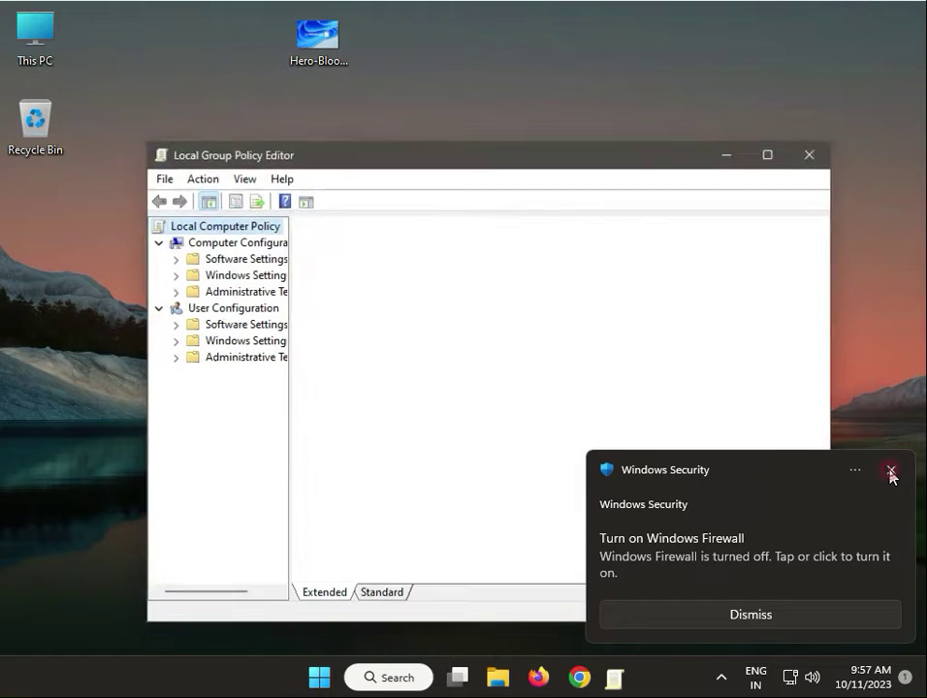
- Dismiss the firewall notice and open Computer Configuration > Administrative Templates > Printers
click(890, 470)
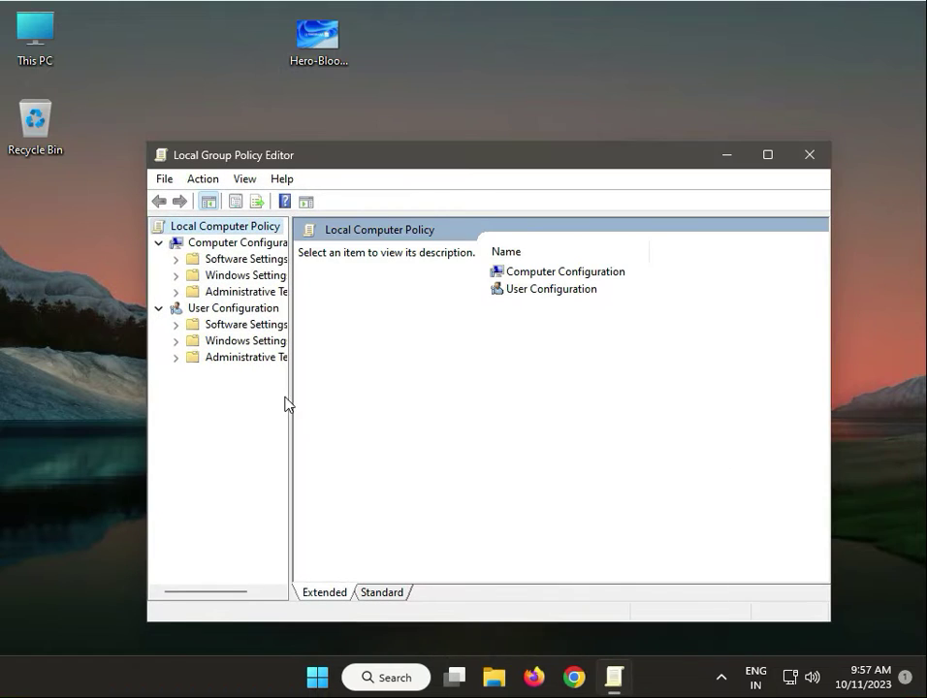
drag(291, 417, 339, 417)
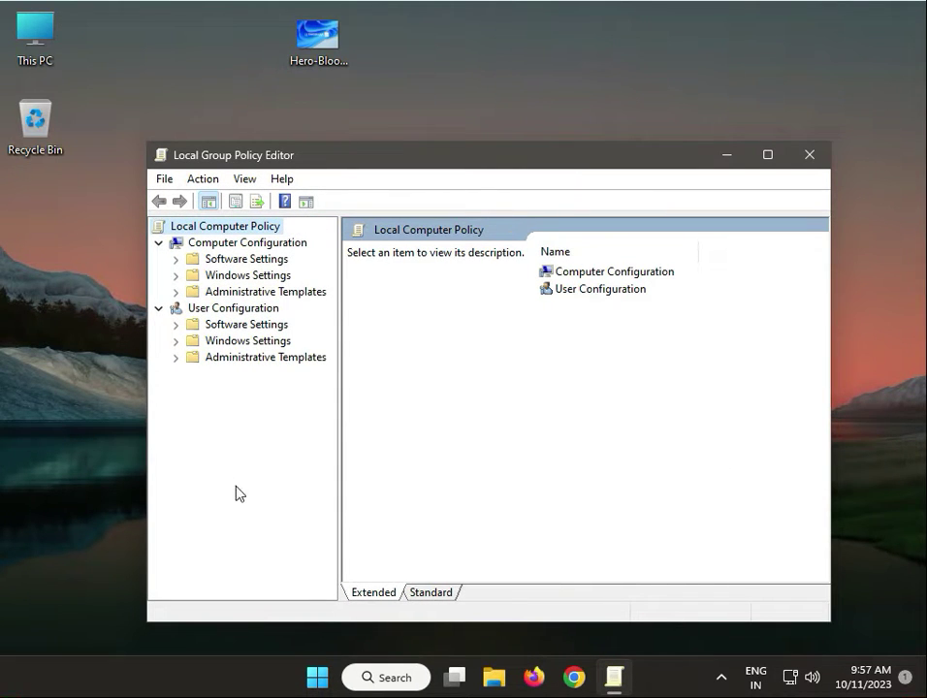
click(215, 246)
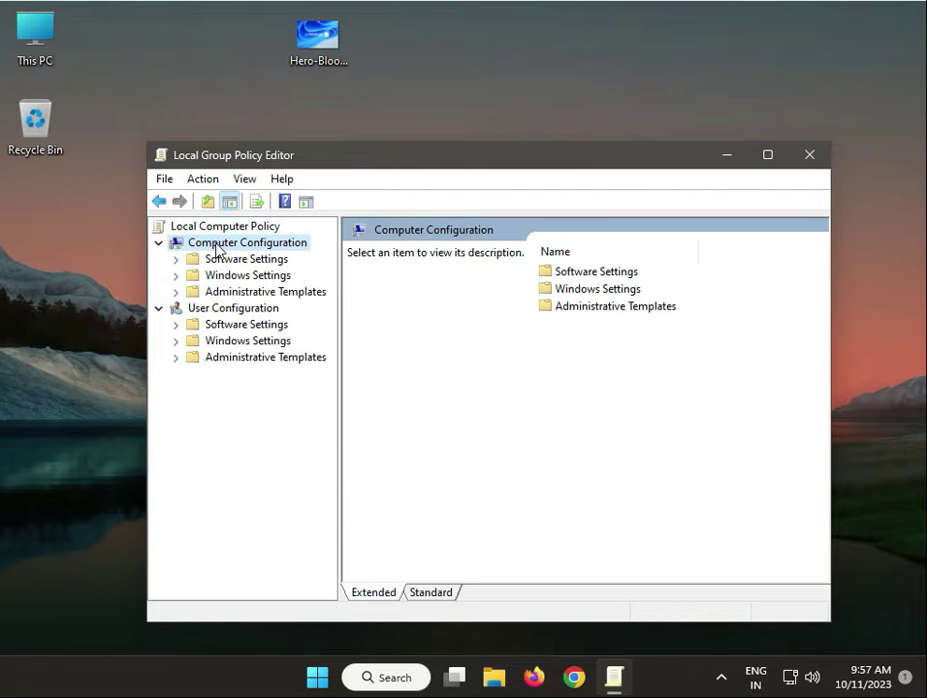
click(175, 292)
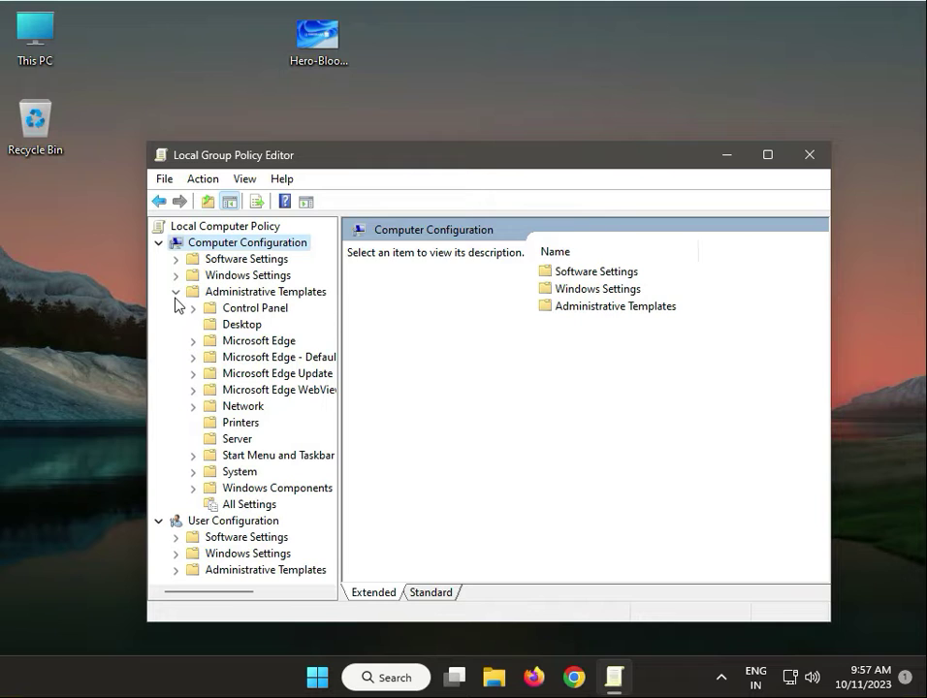
click(241, 423)
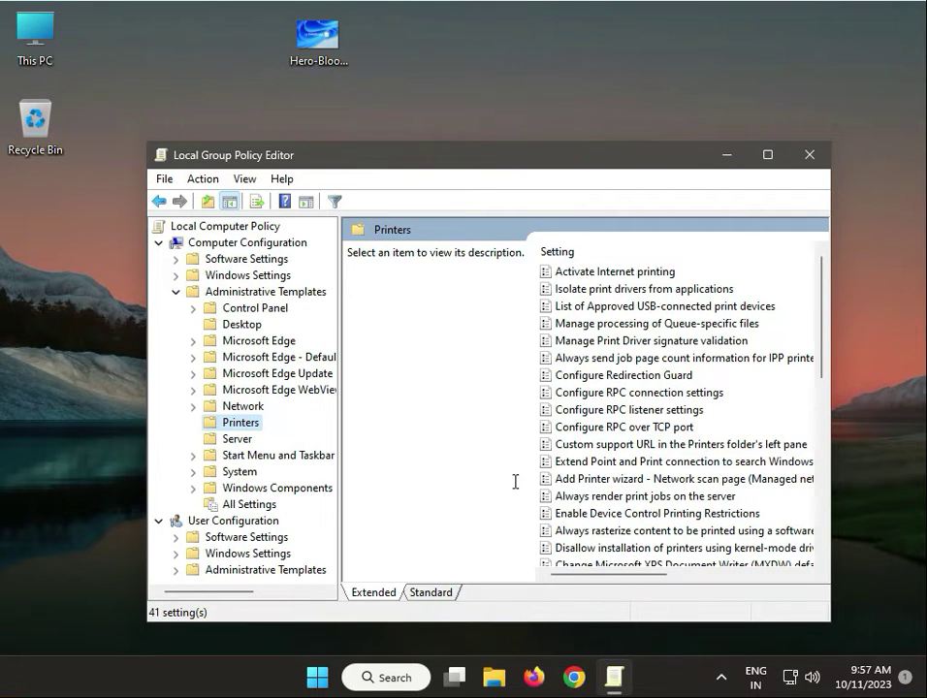
- Read the IPP page count and Point and Print Restrictions policy descriptions
click(608, 361)
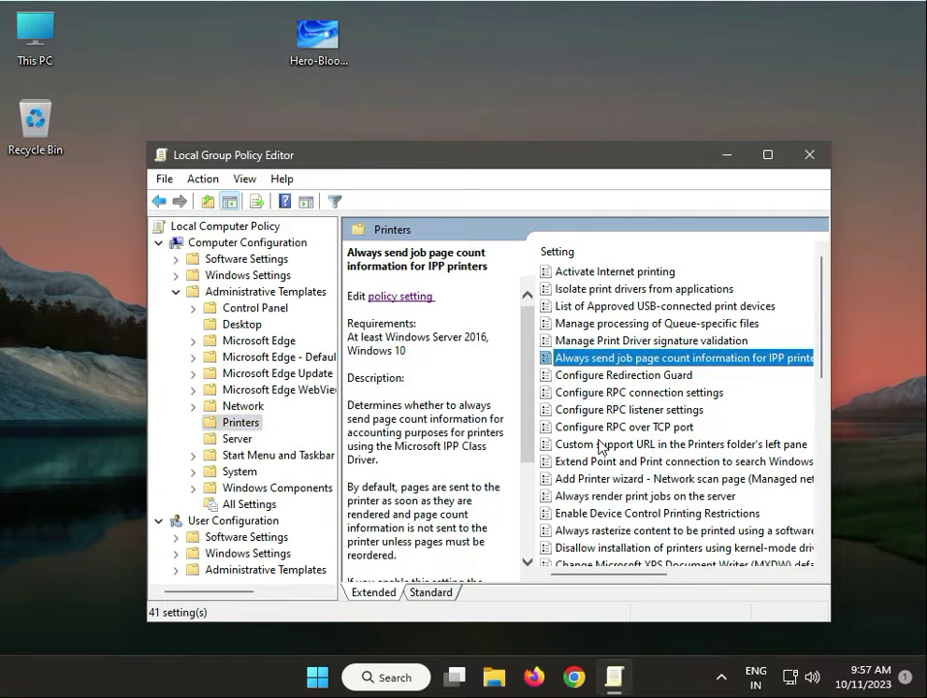
scroll(601, 446, down, 5)
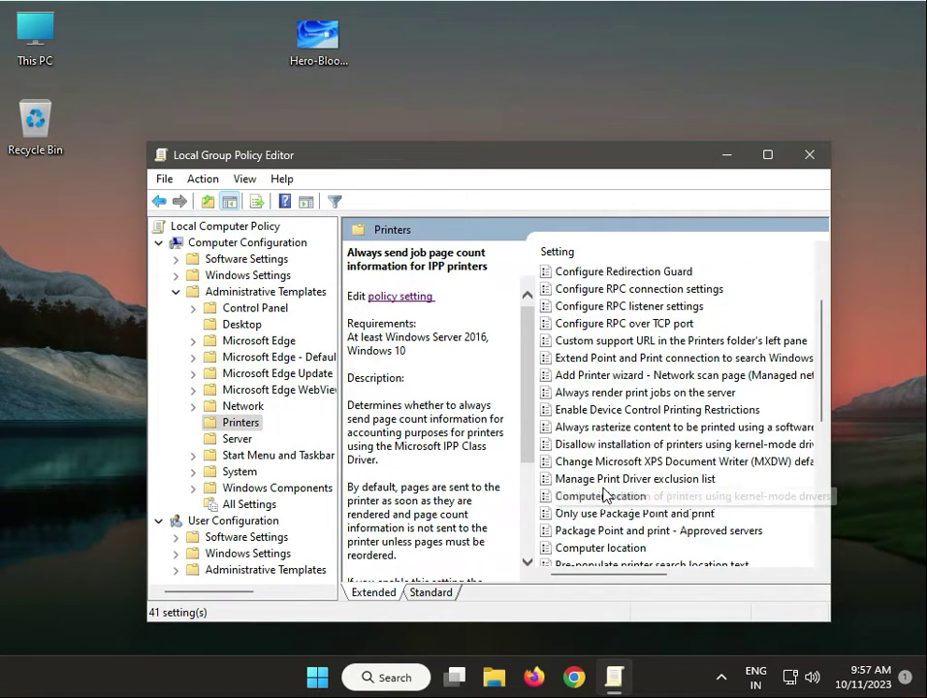
scroll(604, 495, up, 1)
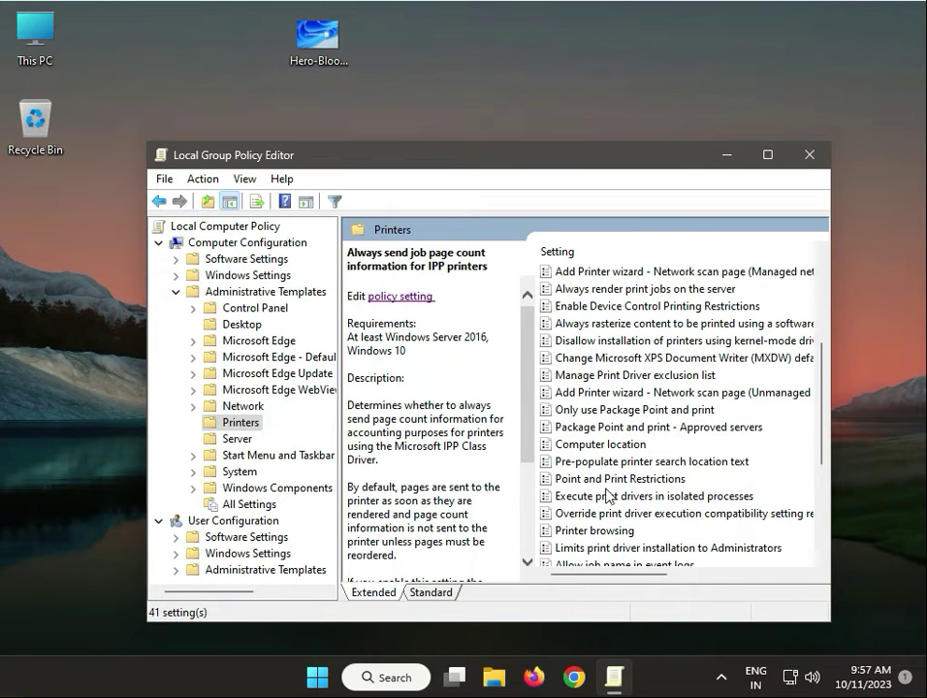
click(616, 480)
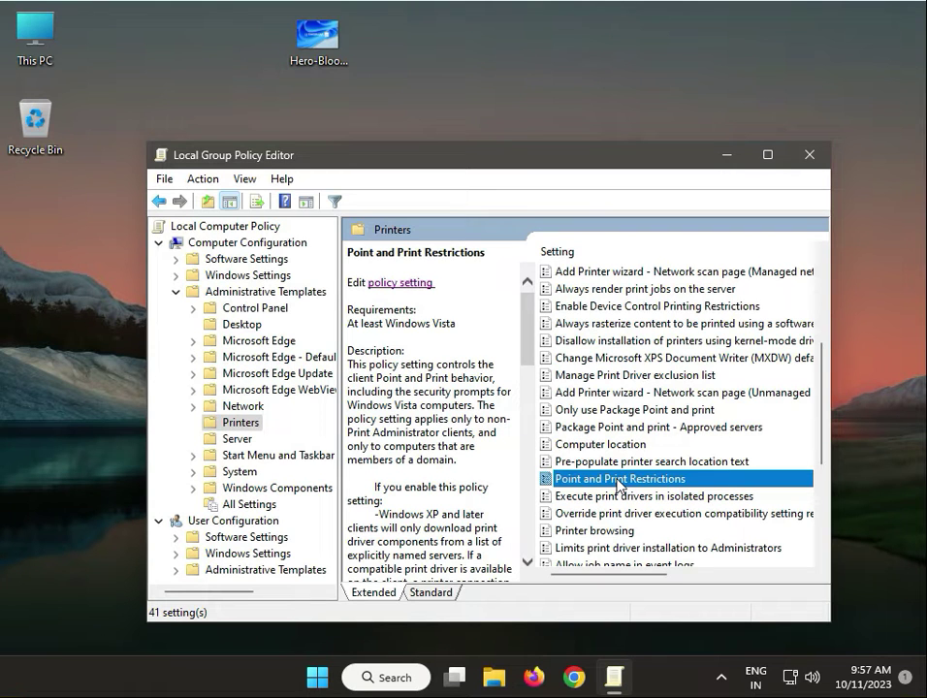
- Set Point and Print Restrictions to Enabled in a maximized policy window
click(390, 283)
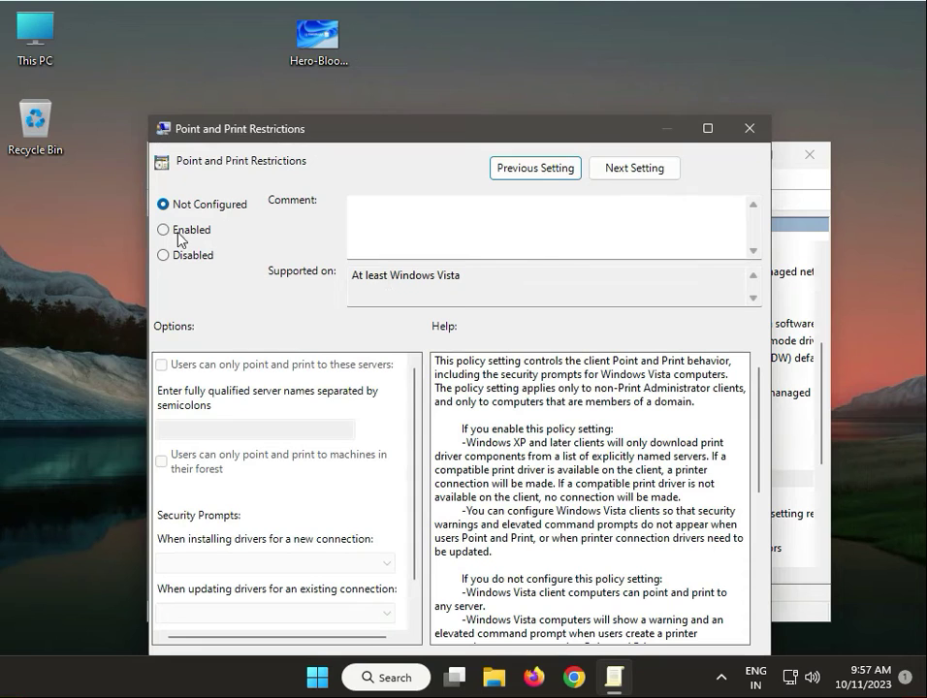
click(167, 231)
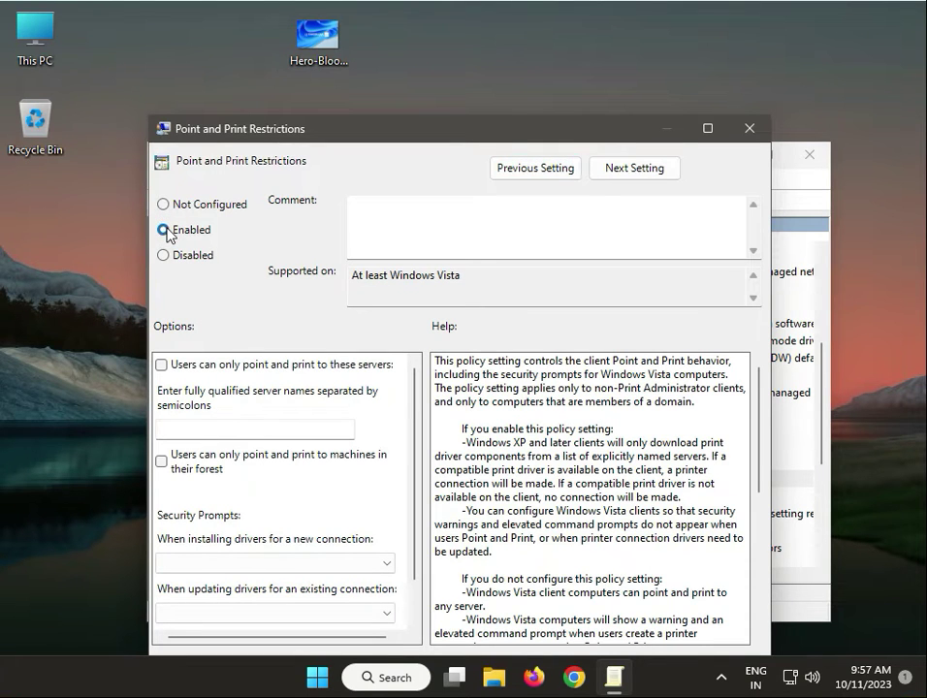
click(708, 129)
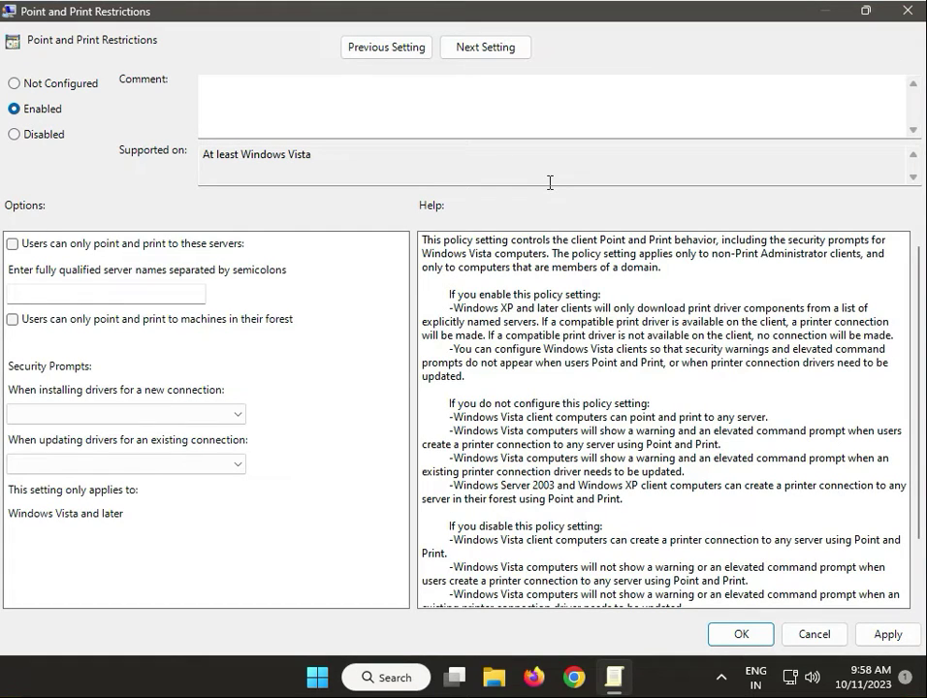
click(877, 636)
click(599, 376)
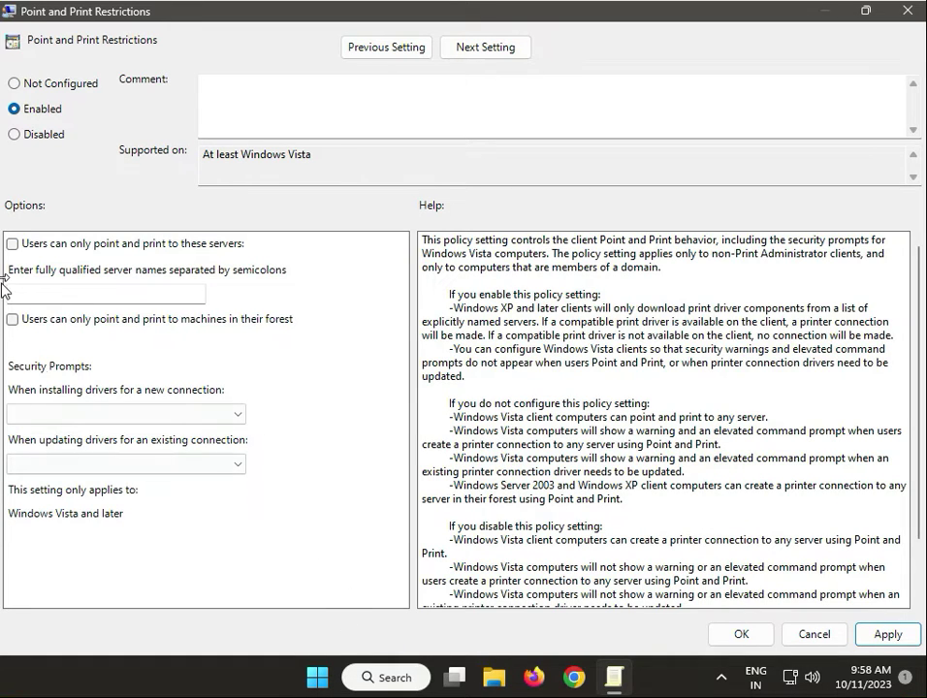
- Restrict point and print to the server 'yourserver' and apply
click(13, 243)
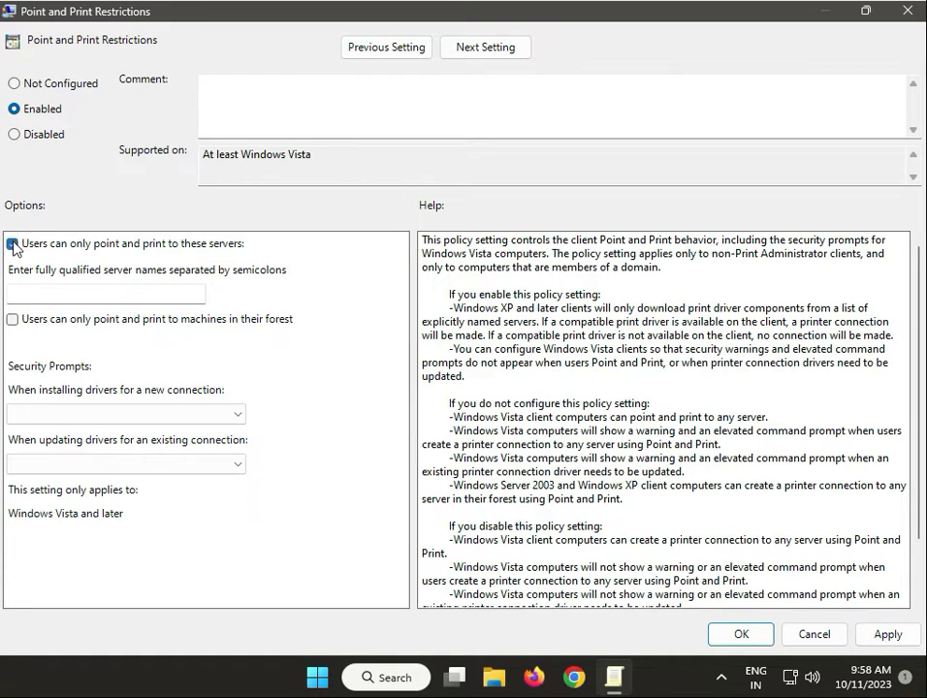
click(46, 292)
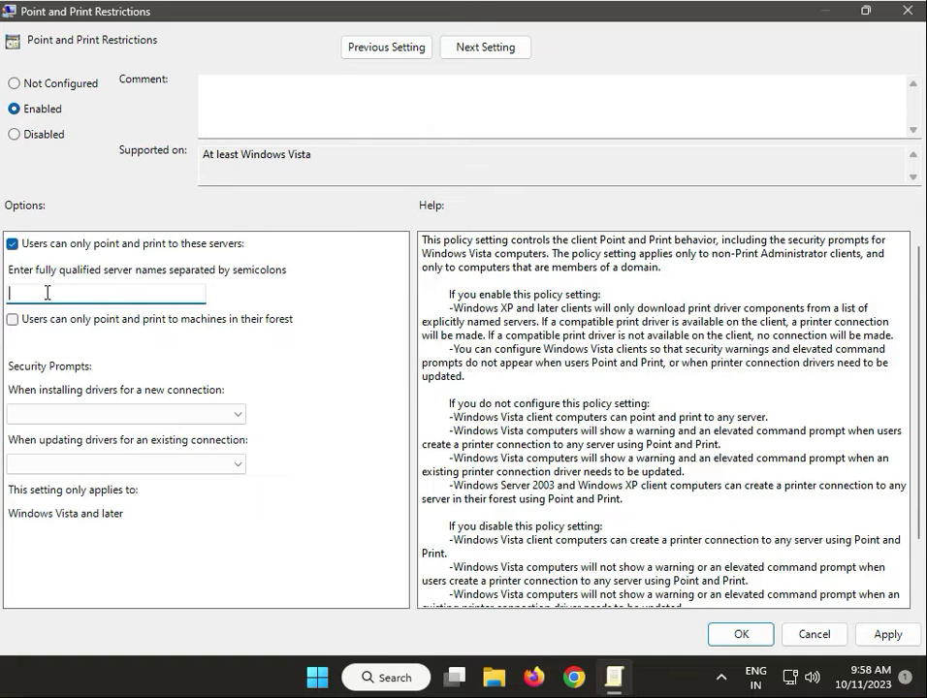
text(yourserver)
click(888, 633)
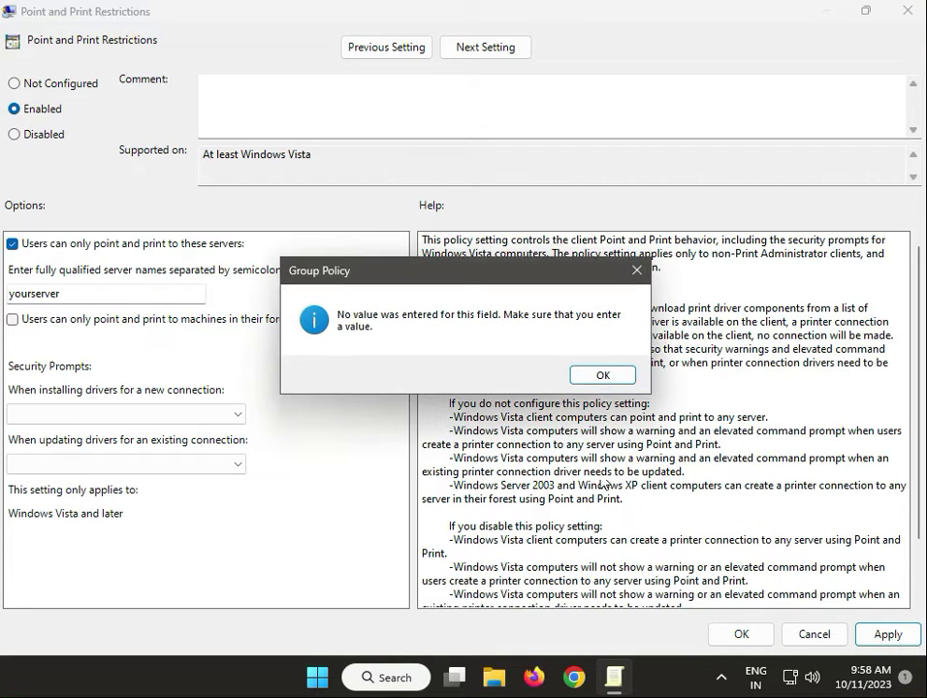
click(602, 374)
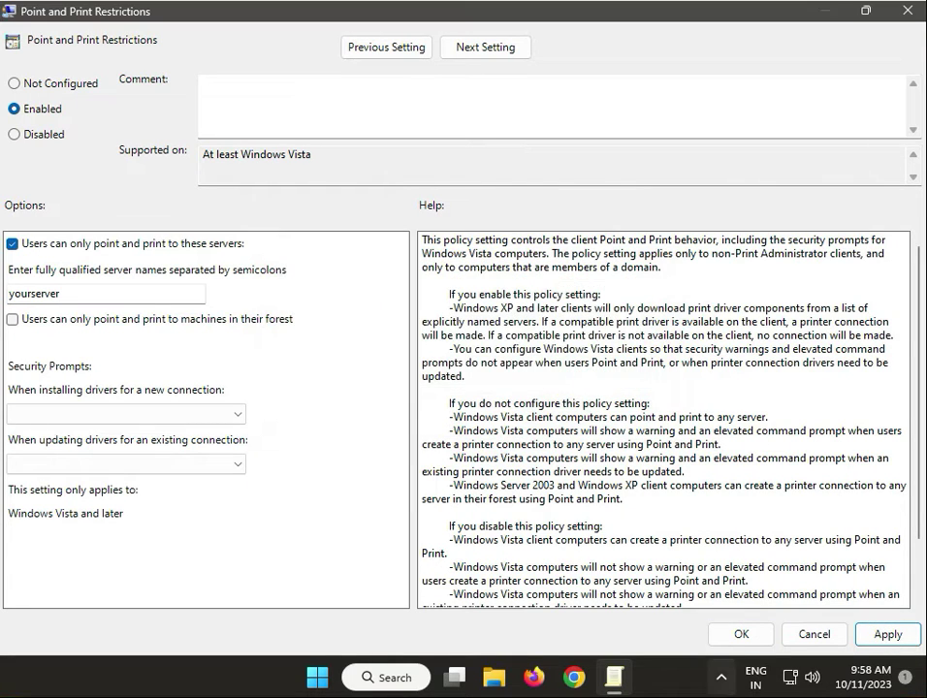
- Set new-connection and existing-connection driver prompts to 'Do not show warning or elevation prompt', then apply and OK
click(126, 414)
click(308, 474)
click(126, 414)
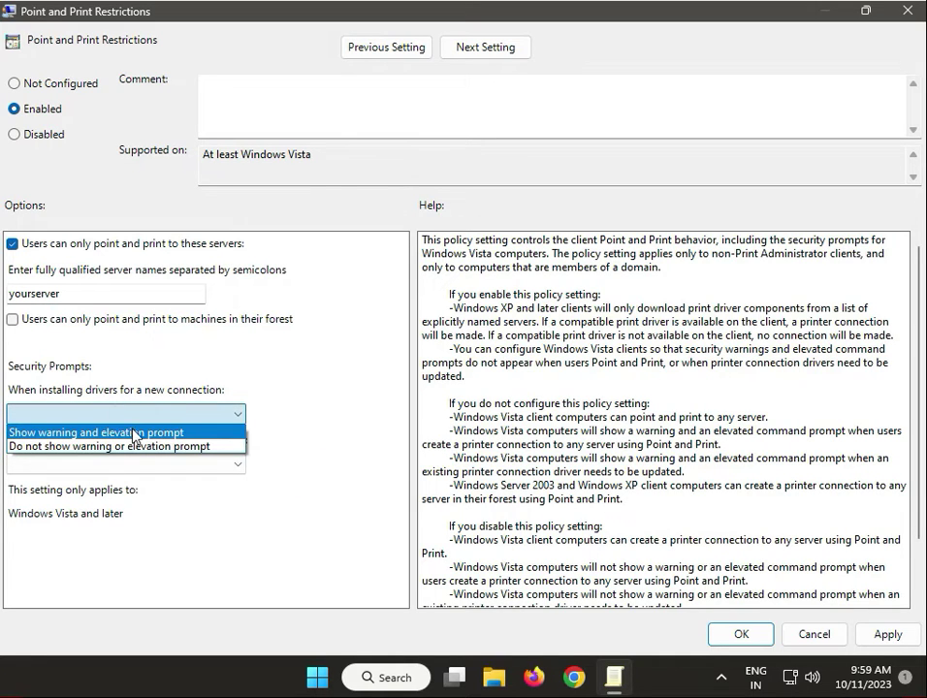
click(128, 446)
click(129, 461)
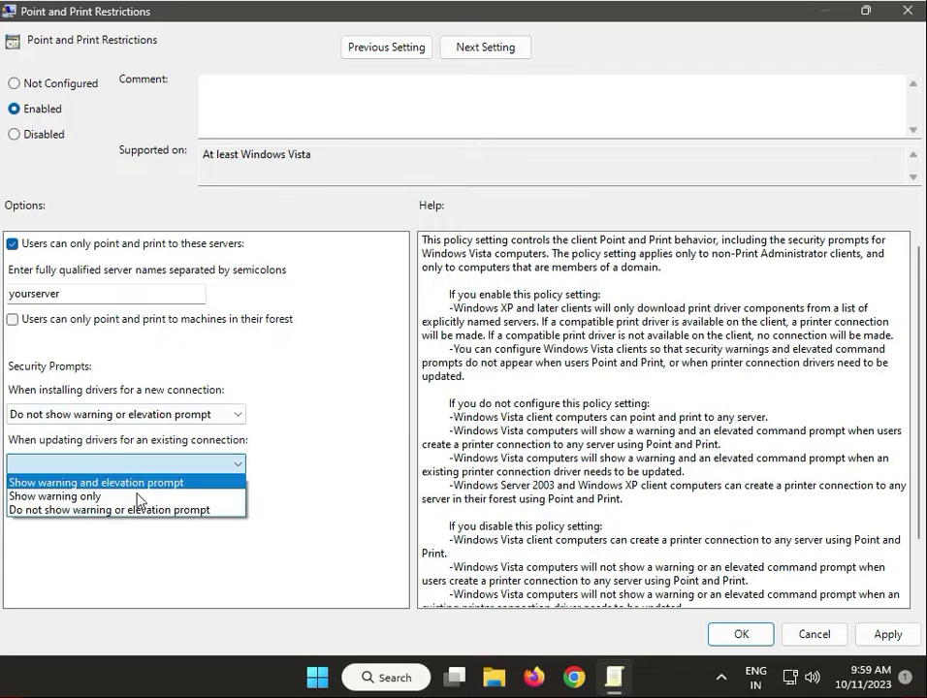
click(139, 510)
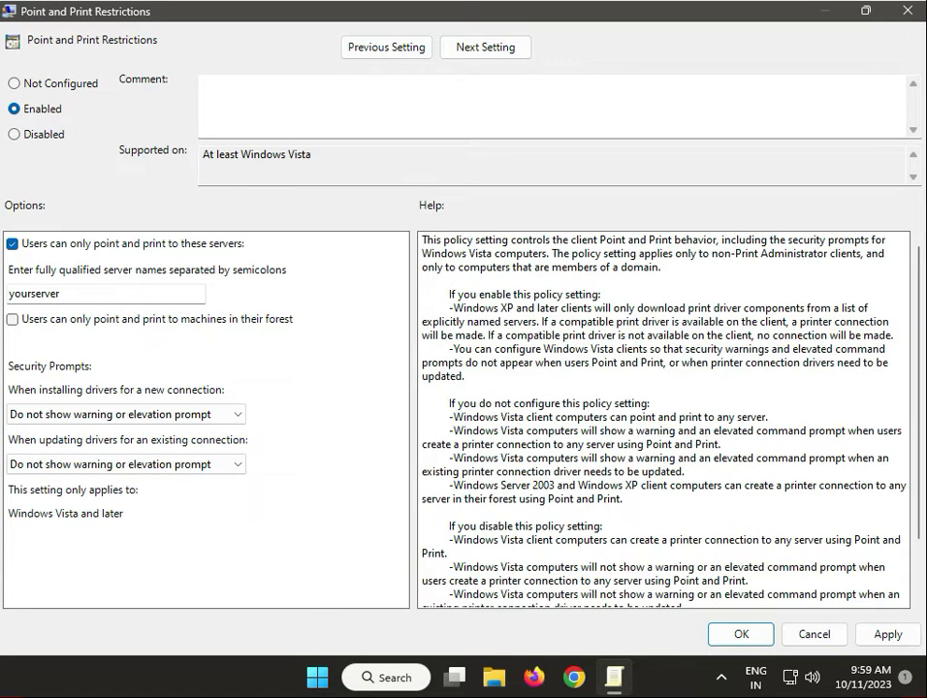
click(886, 634)
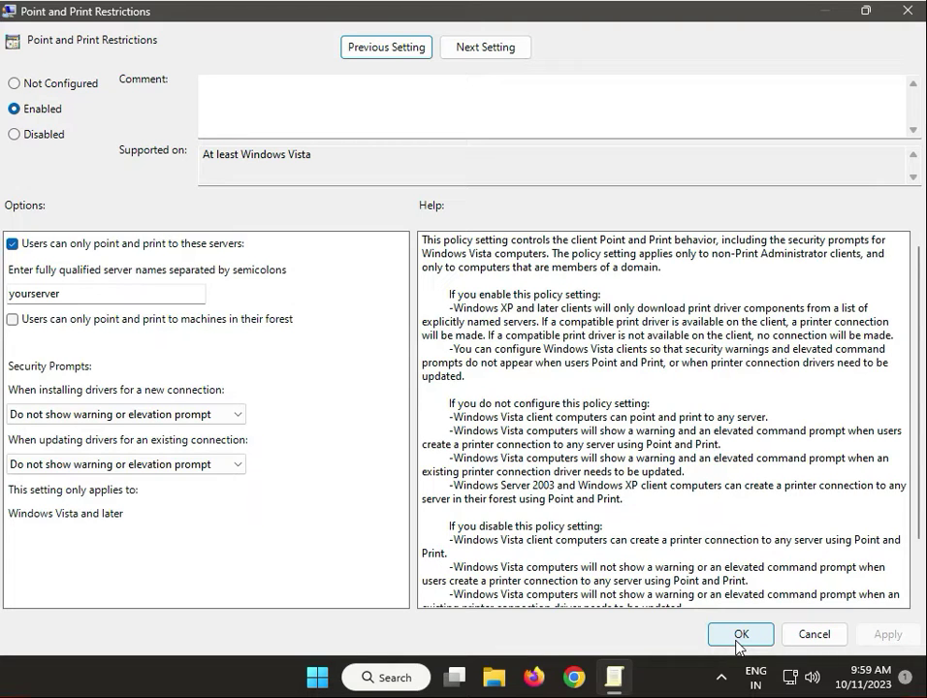
click(737, 644)
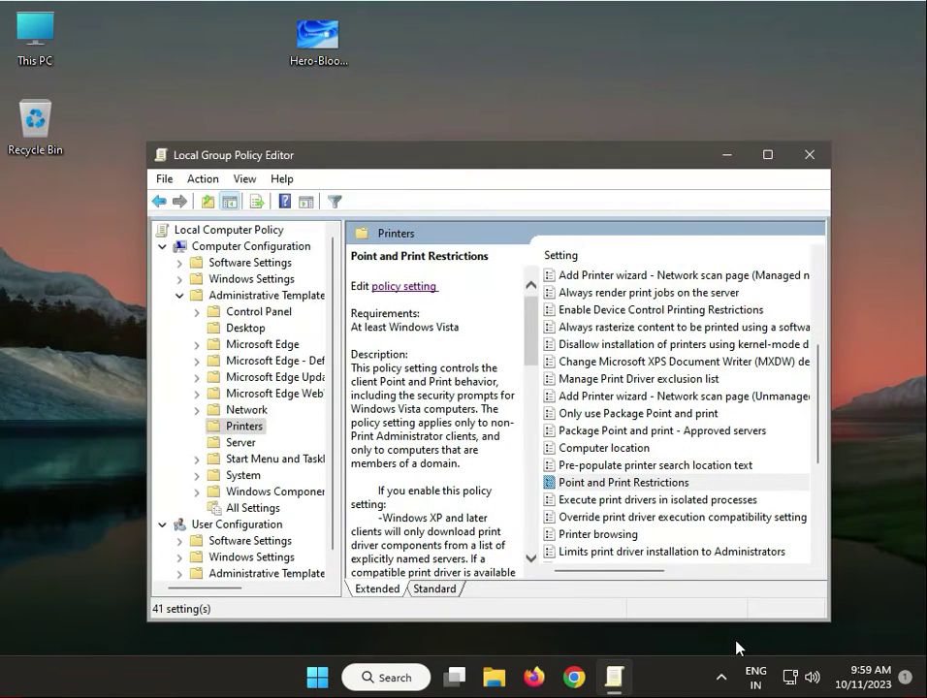
scroll(418, 426, down, 5)
scroll(419, 427, down, 5)
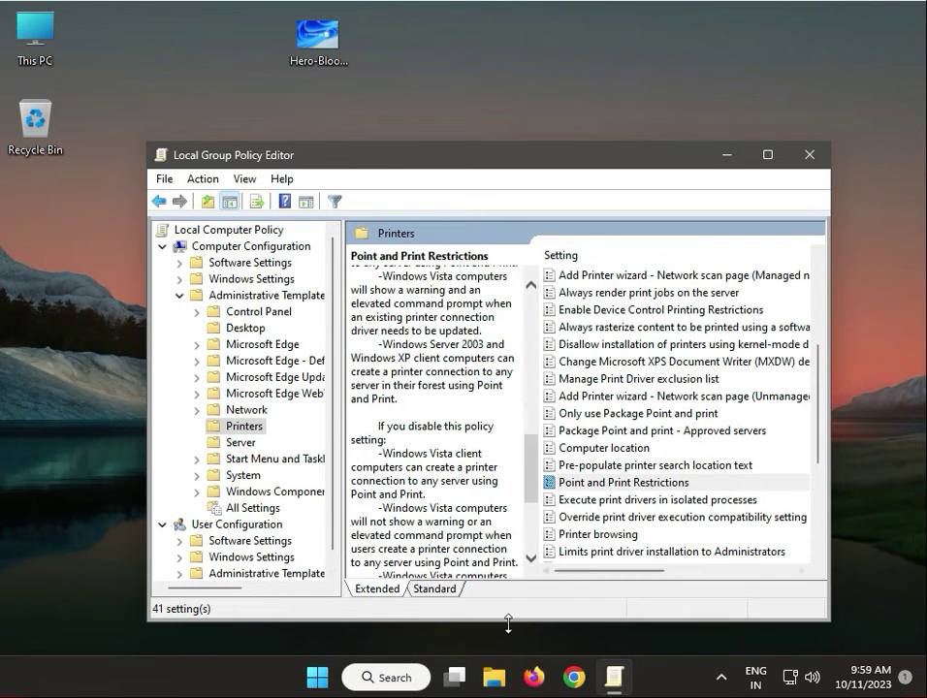
- Confirm Point and Print Restrictions shows Enabled, then close the policy and the editor
click(435, 588)
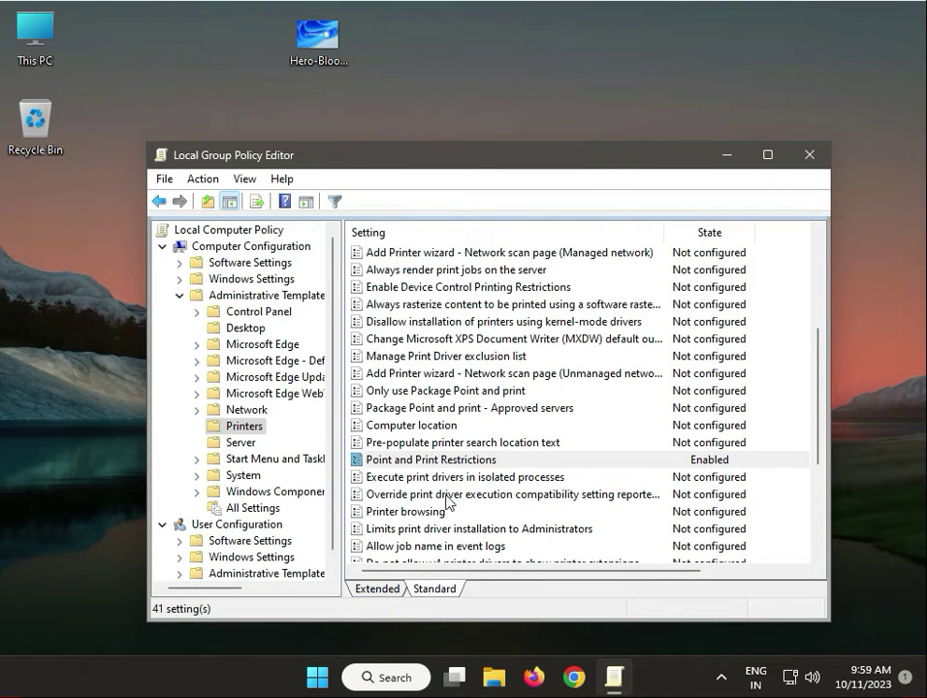
double_click(458, 460)
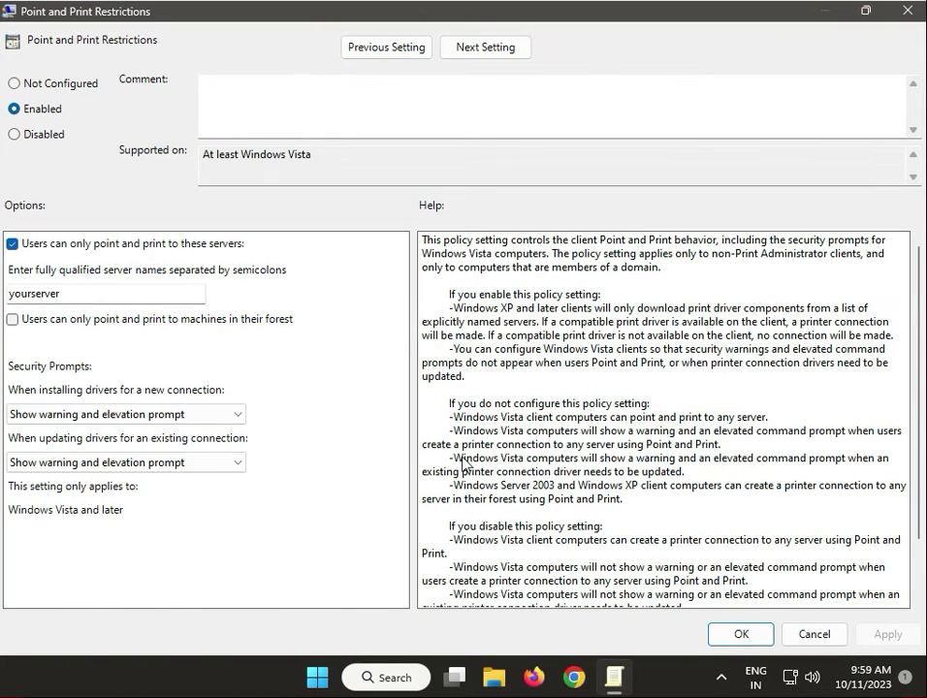
click(245, 165)
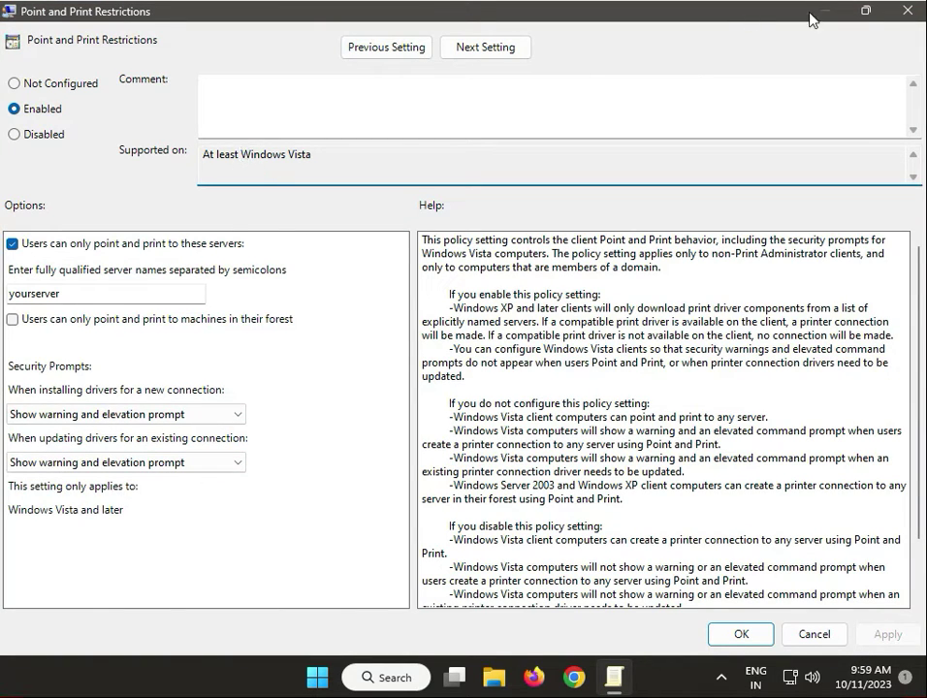
click(906, 12)
click(826, 159)
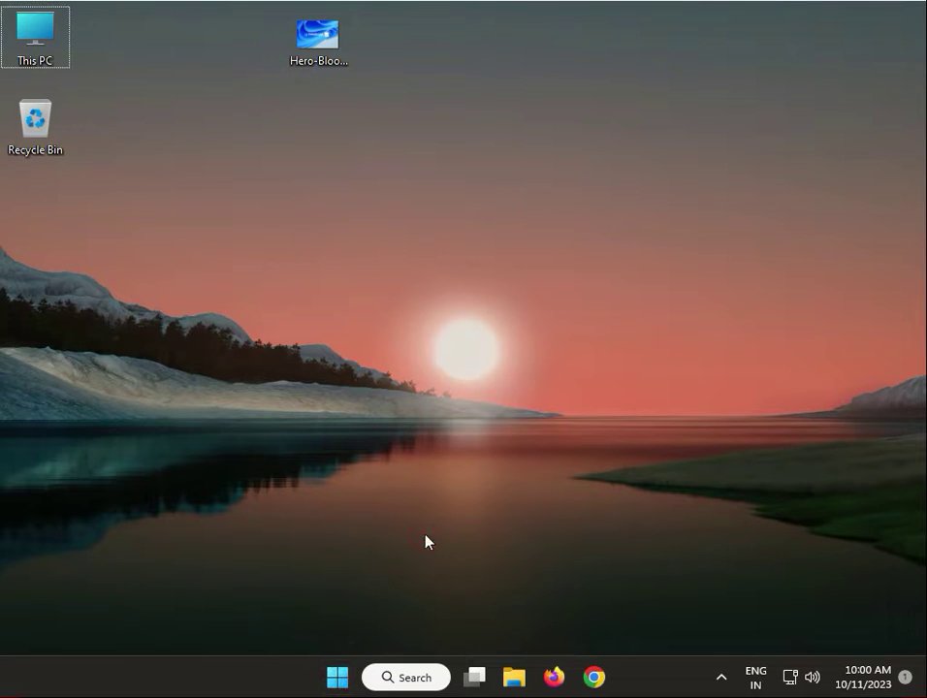
key(super+r)
- Reopen gpedit.msc and navigate to Computer Configuration > Administrative Templates > System
click(133, 621)
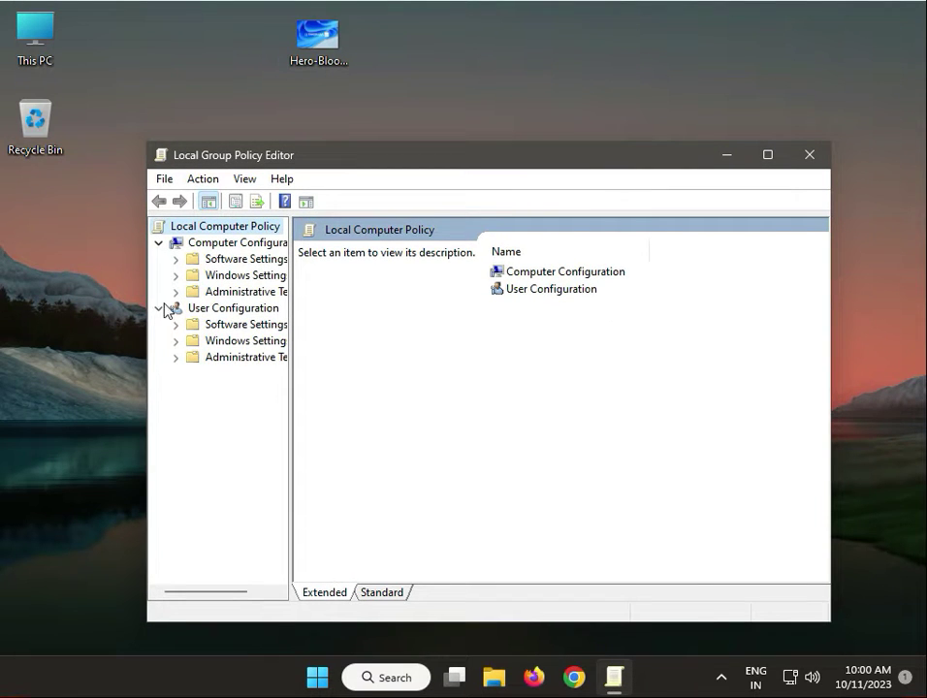
drag(290, 443, 386, 444)
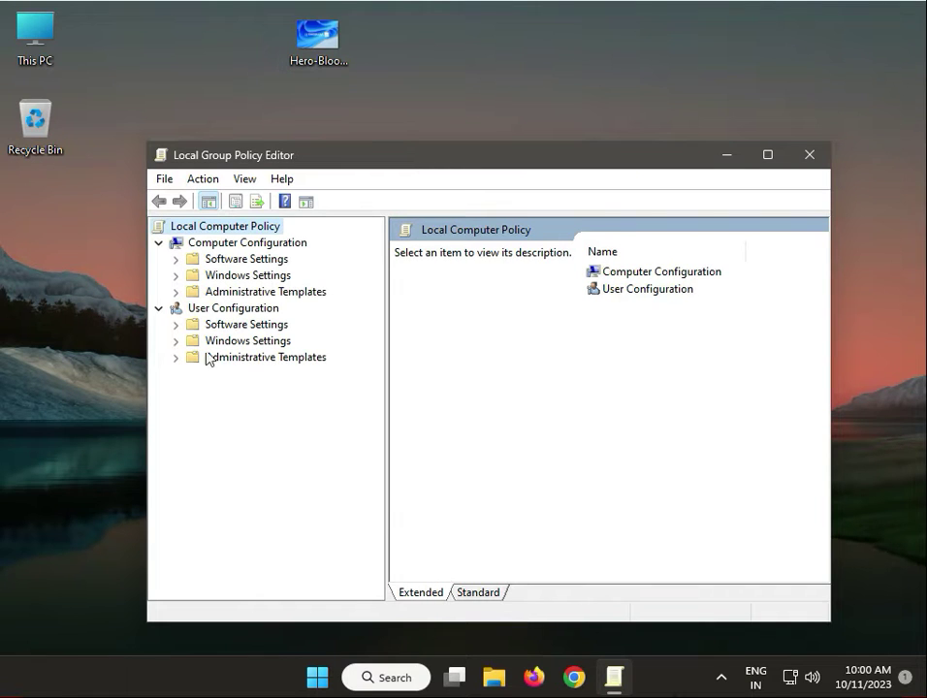
click(172, 293)
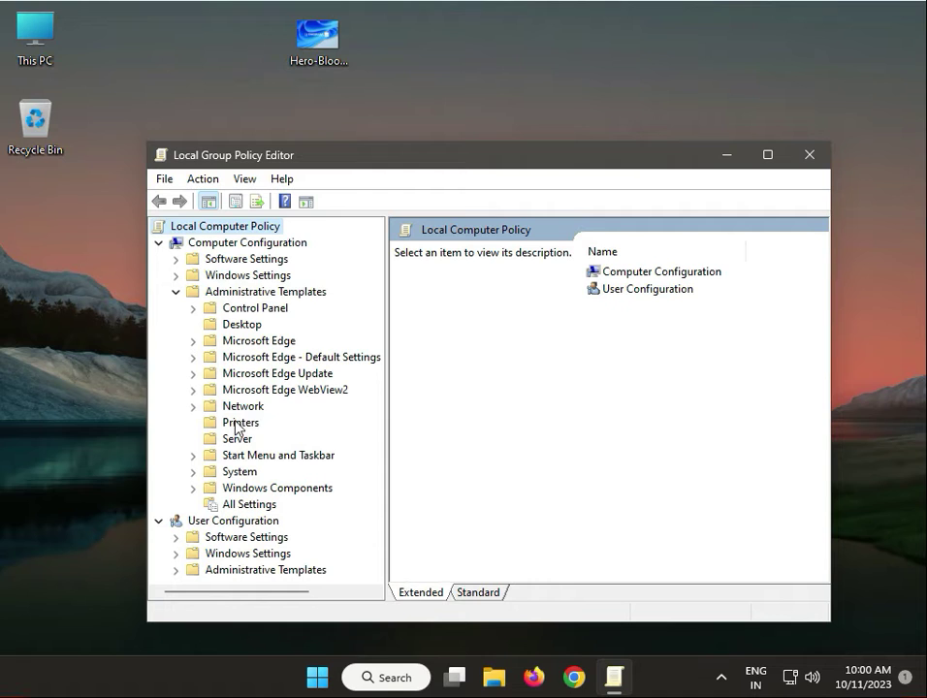
click(239, 424)
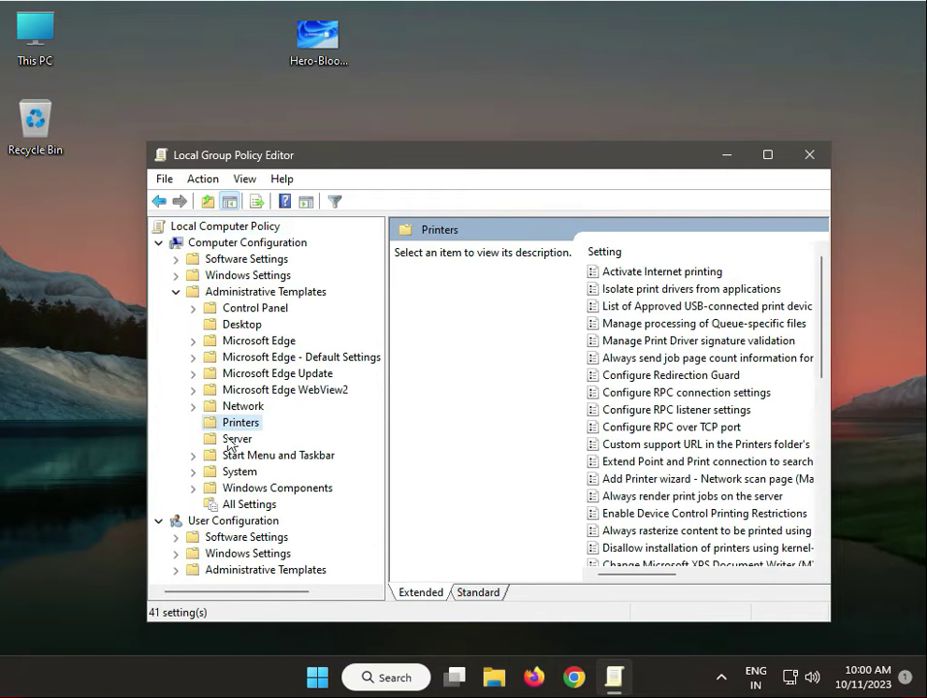
click(224, 472)
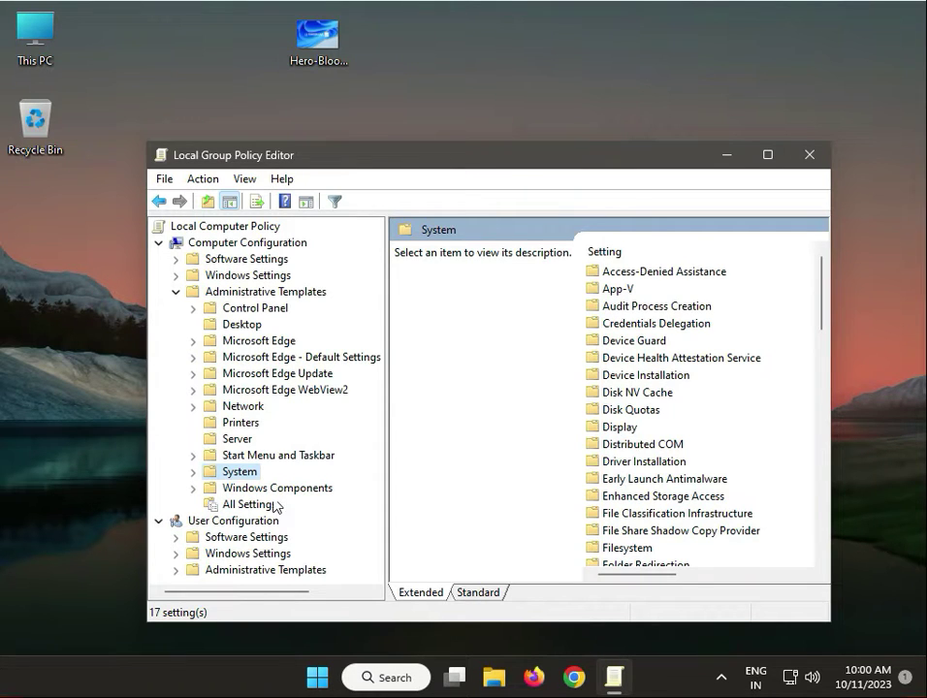
- Expand System > Device Installation and select Device Installation Restrictions
click(192, 473)
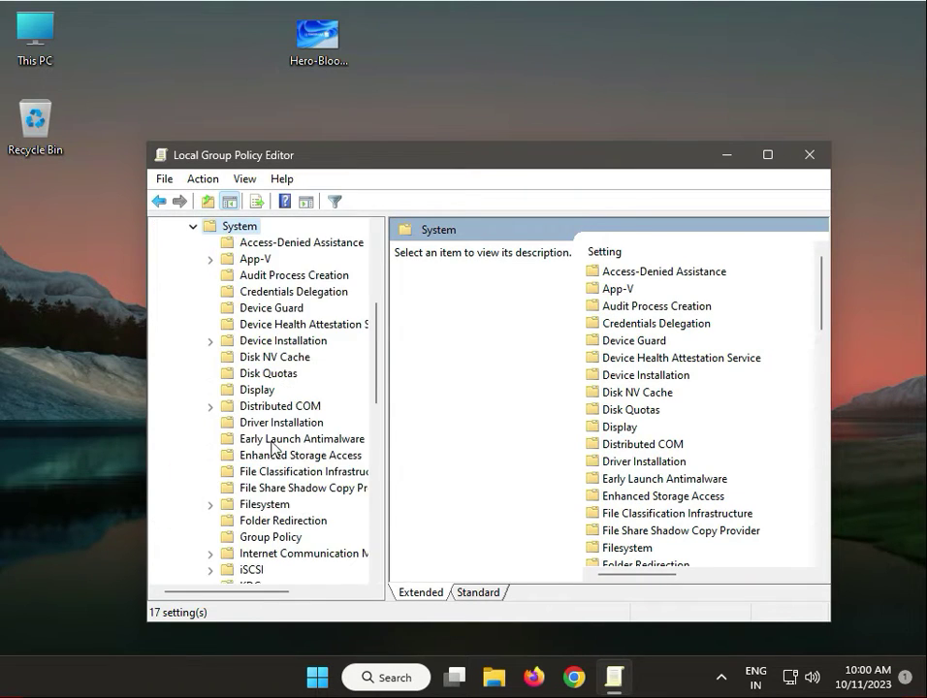
click(272, 341)
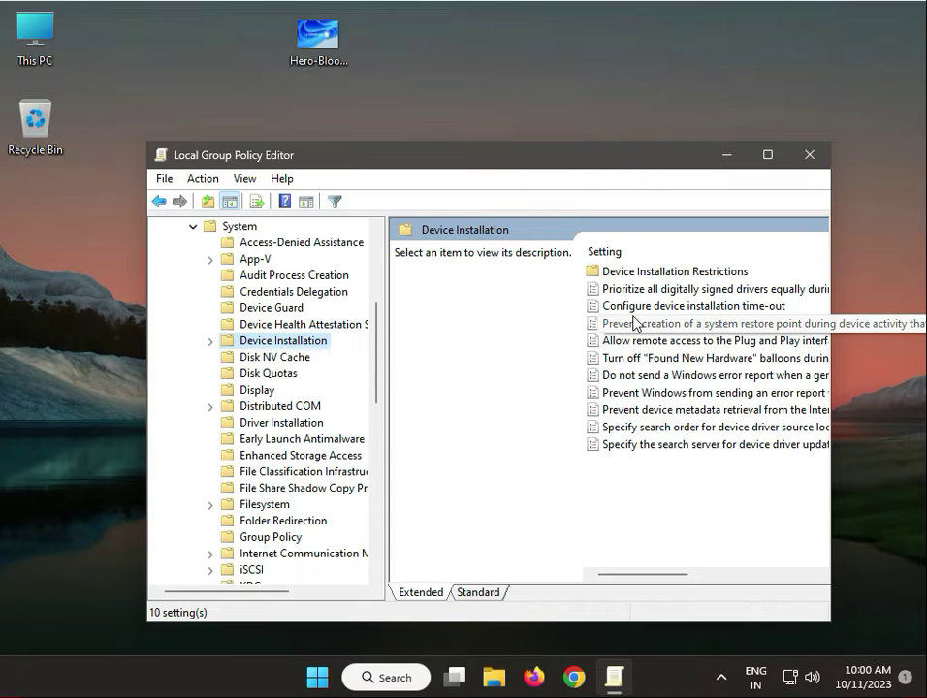
click(209, 342)
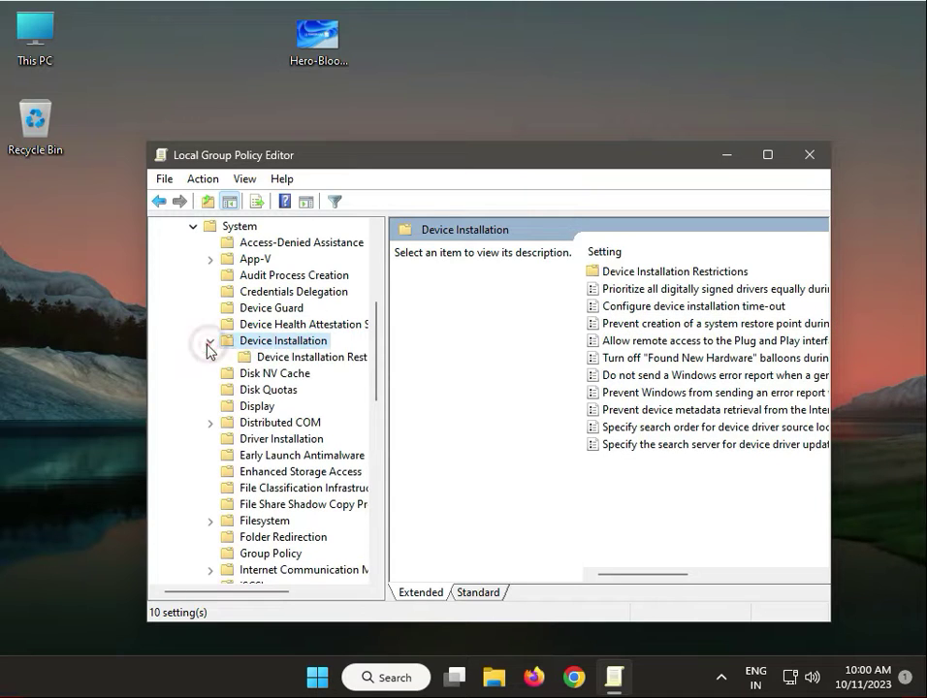
click(312, 357)
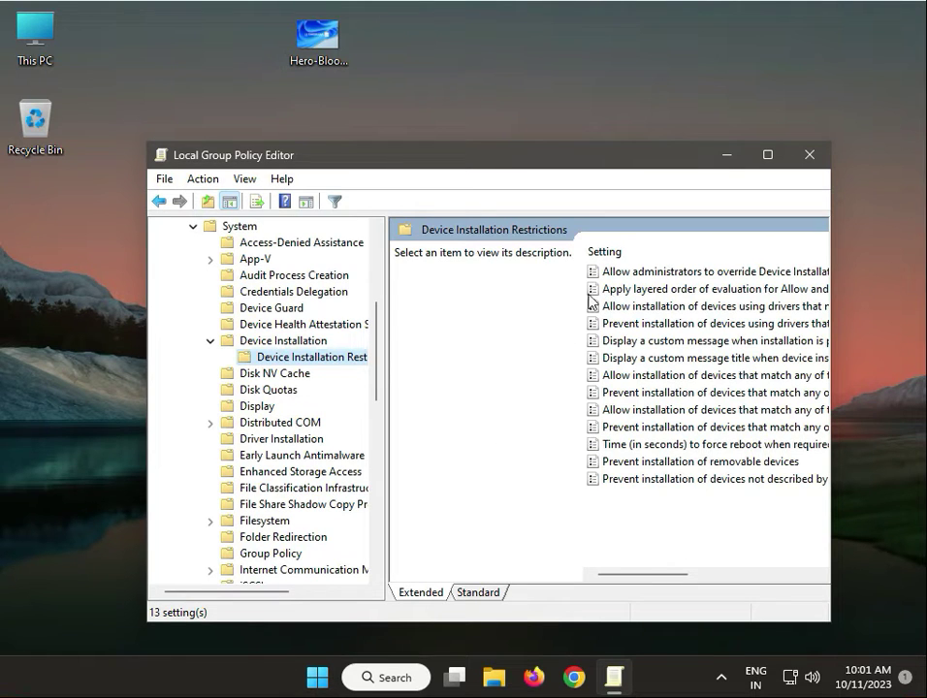
- View 'Allow administrators to override…' without changes, then close the Group Policy Editor
double_click(620, 271)
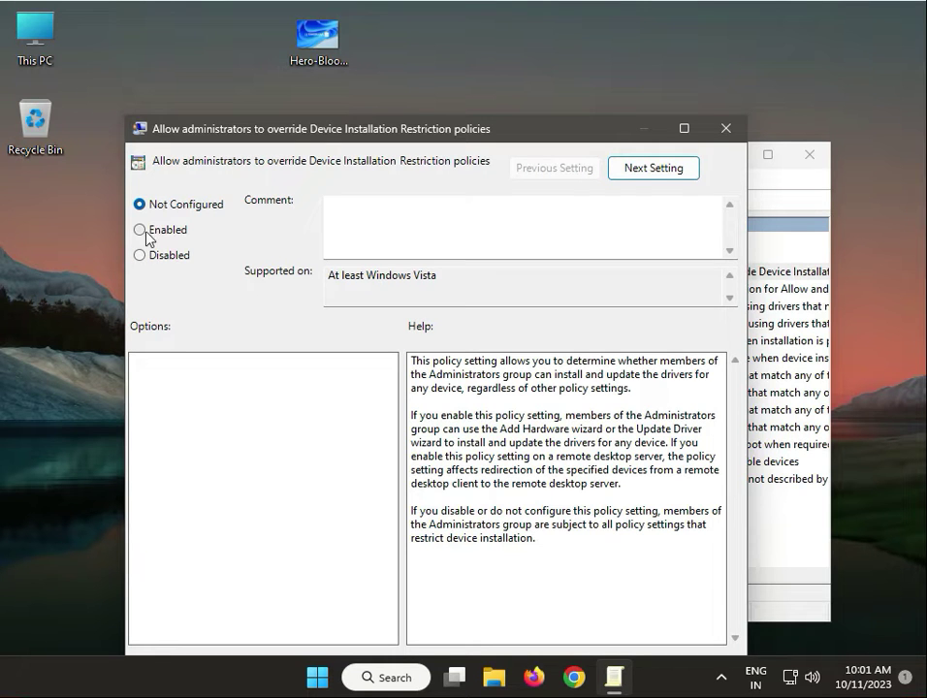
click(726, 128)
click(797, 157)
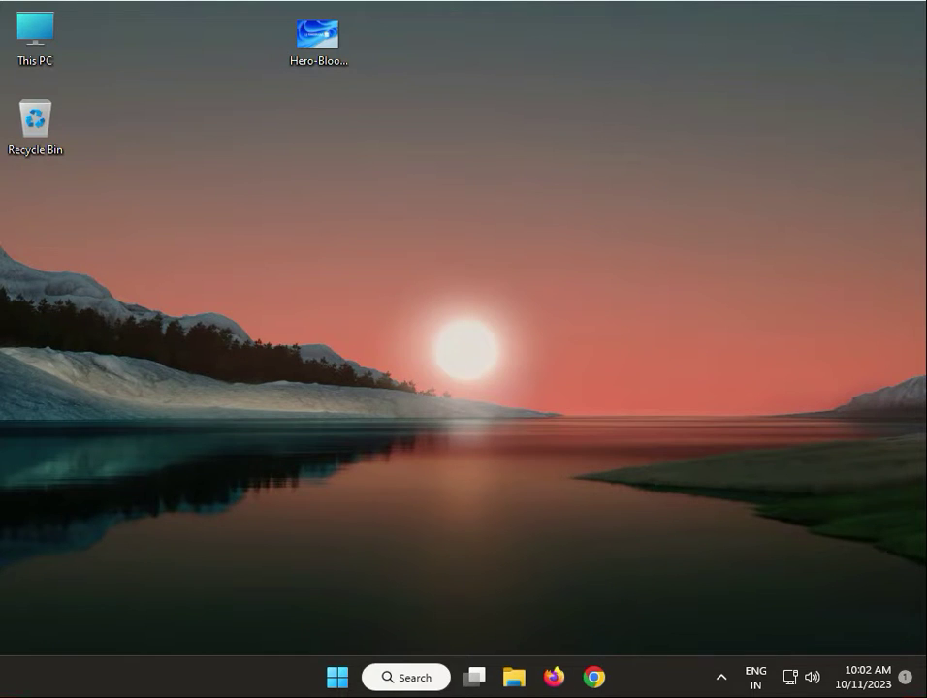
- Open Control Panel via a 'con' search, keep Category view, and go to Programs > View installed updates
click(335, 679)
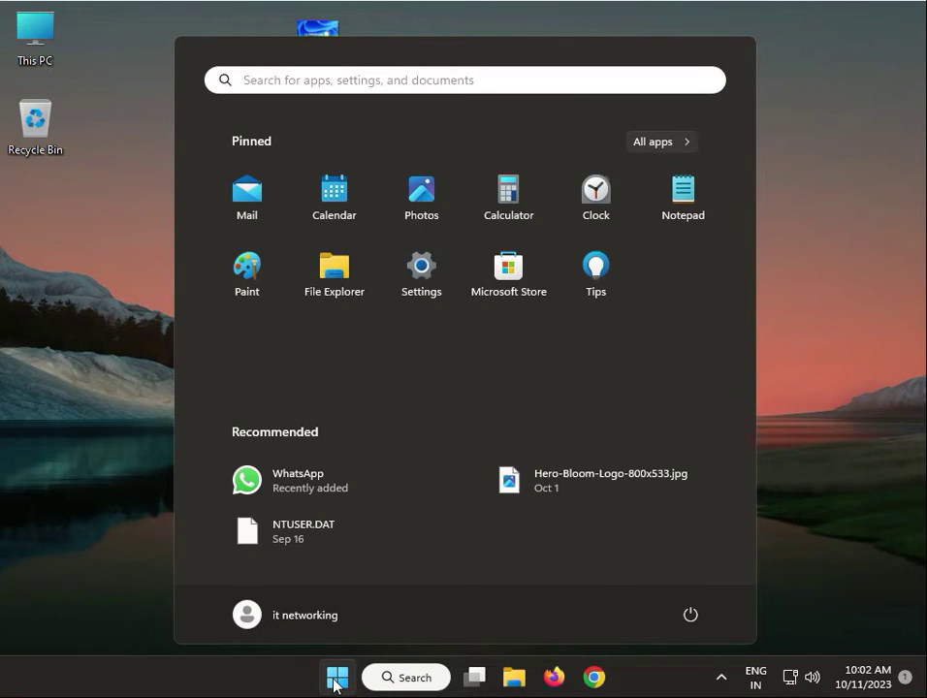
text(con)
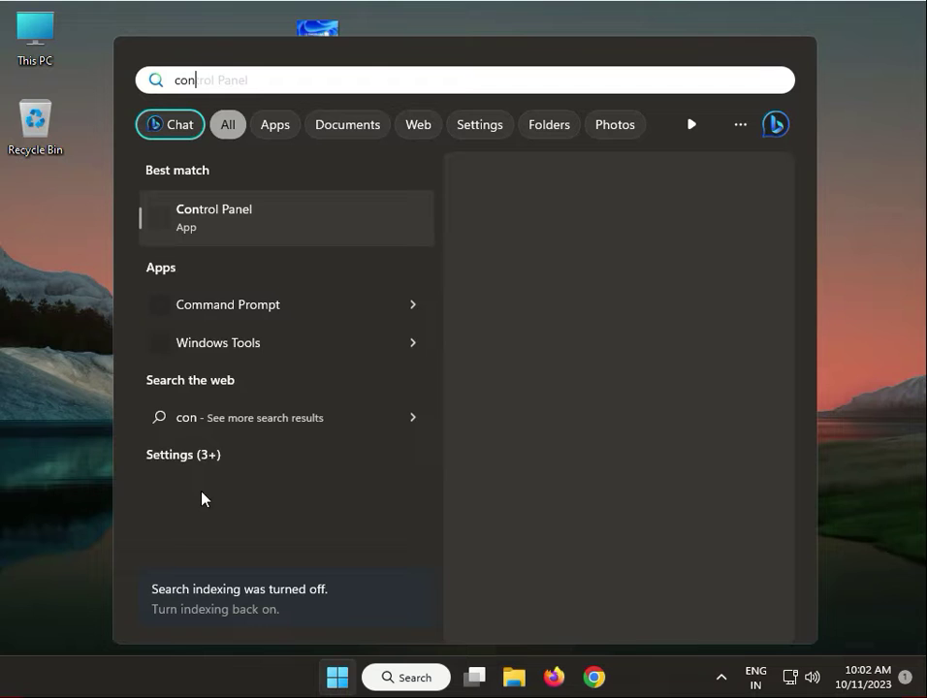
click(288, 206)
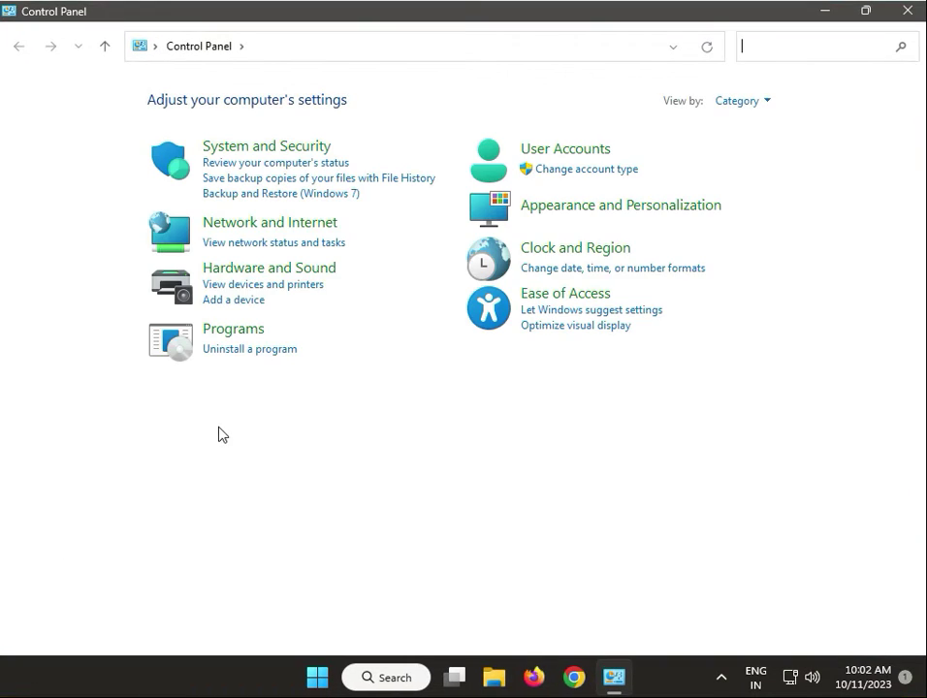
click(729, 103)
click(735, 125)
click(215, 351)
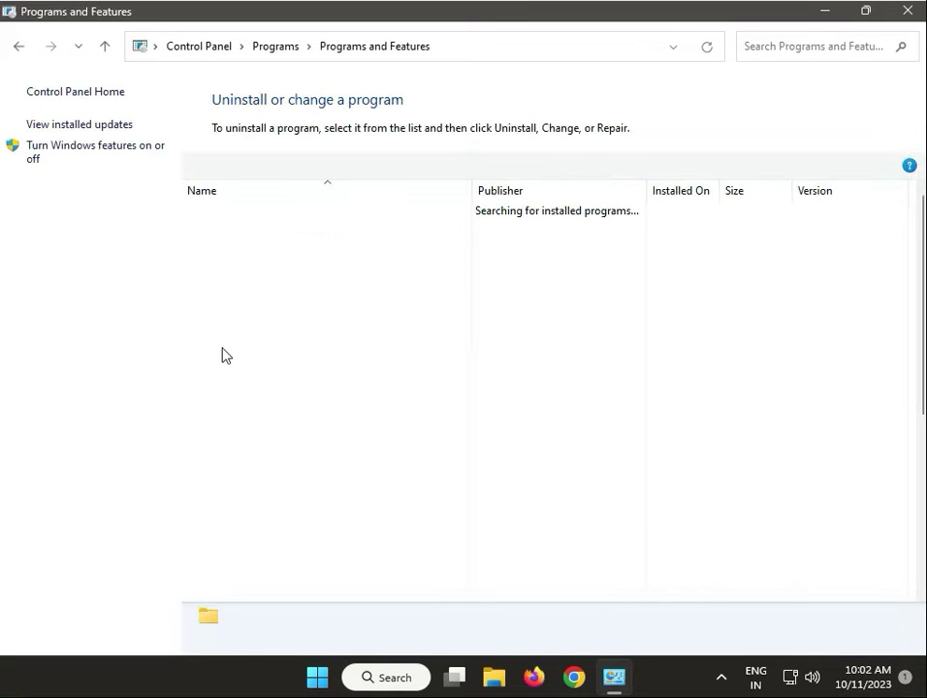
click(66, 124)
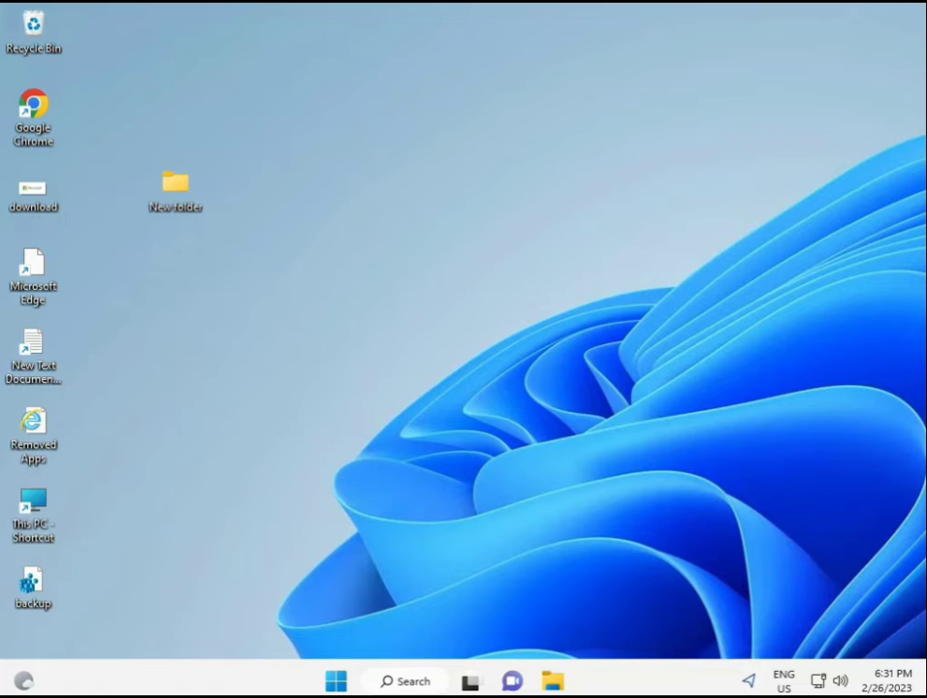
- Search 'cmd' from Start and launch Command Prompt with administrator rights
click(333, 682)
text(cmd)
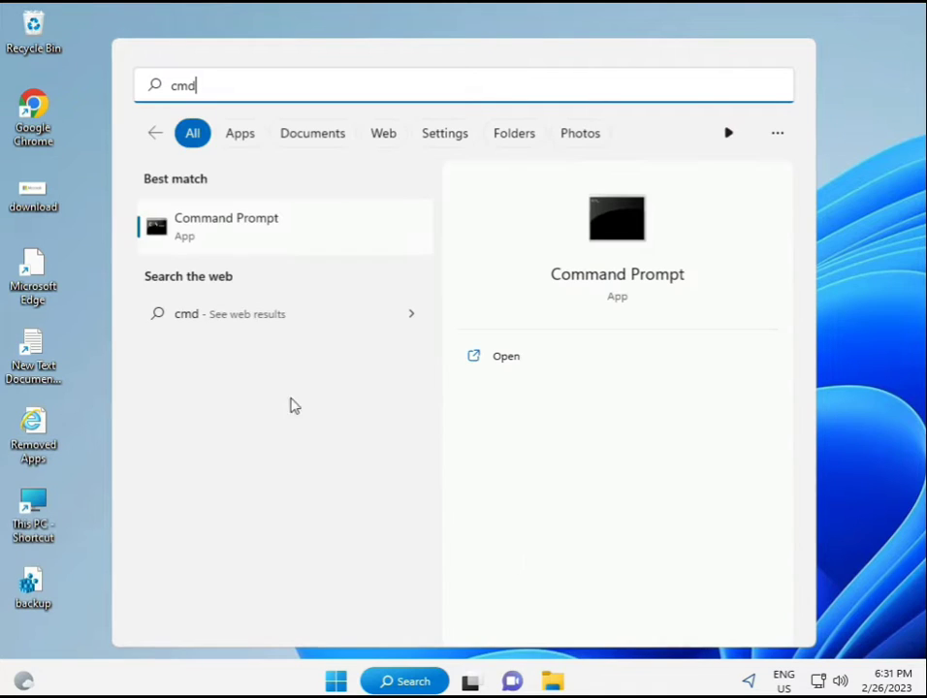
click(205, 227)
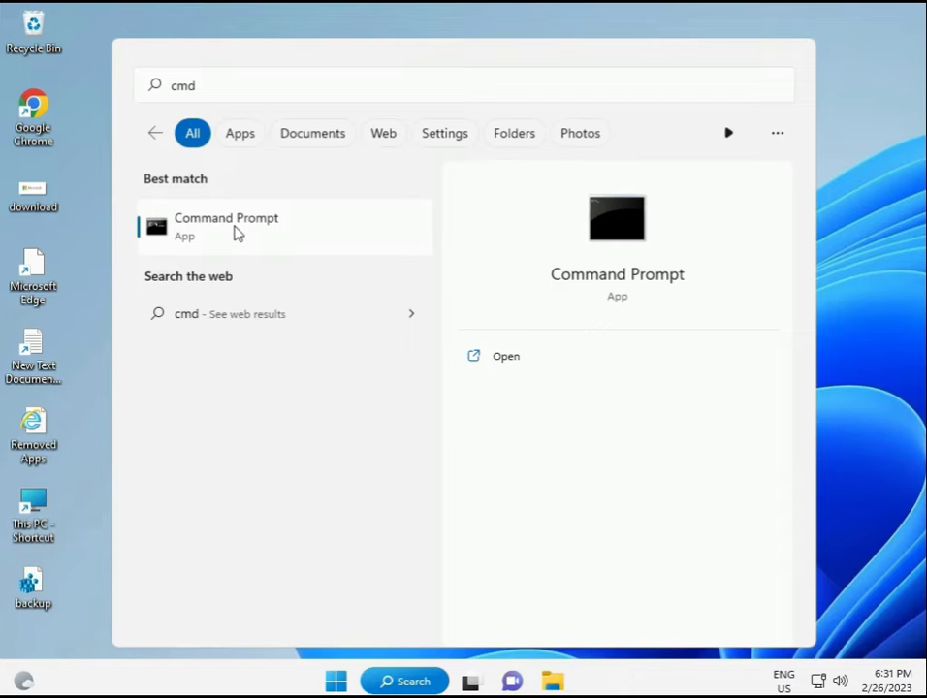
right_click(236, 233)
key(Escape)
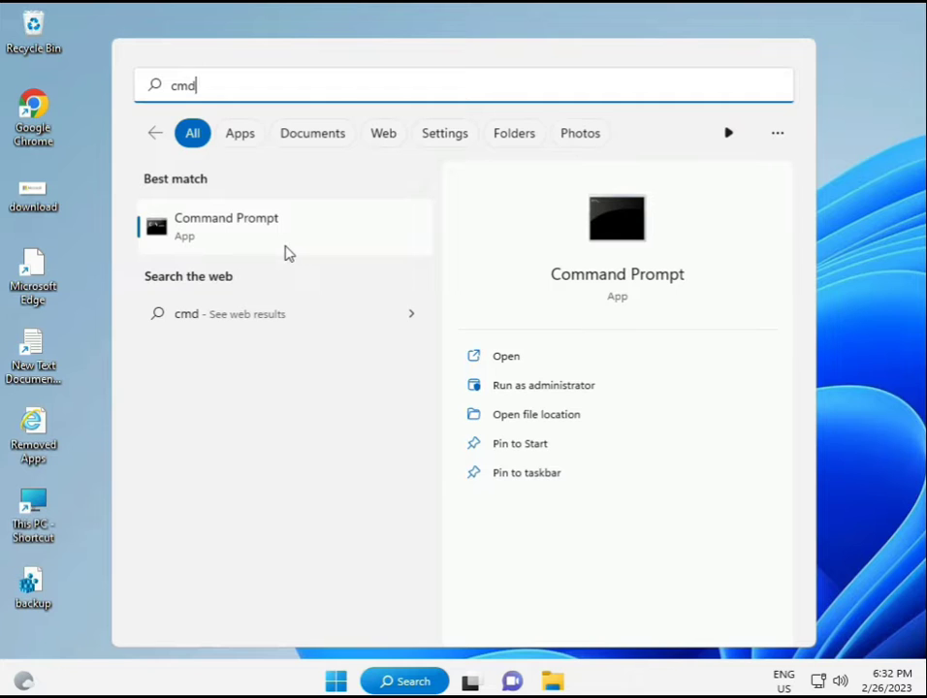
key(ctrl+shift+Return)
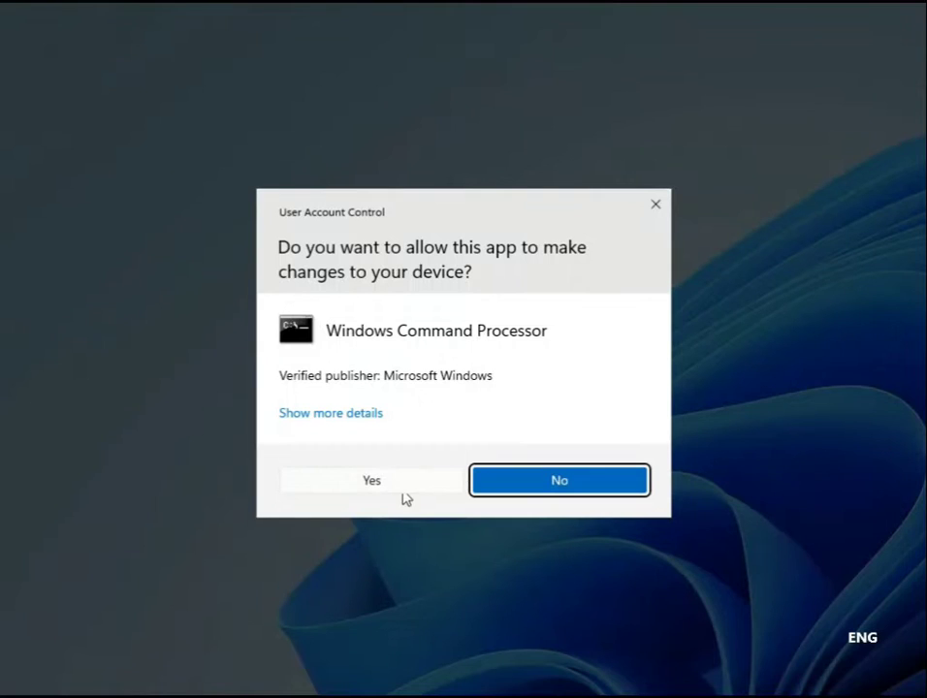
- Approve the UAC prompt and run sfc /scannow in the elevated Command Prompt
click(382, 483)
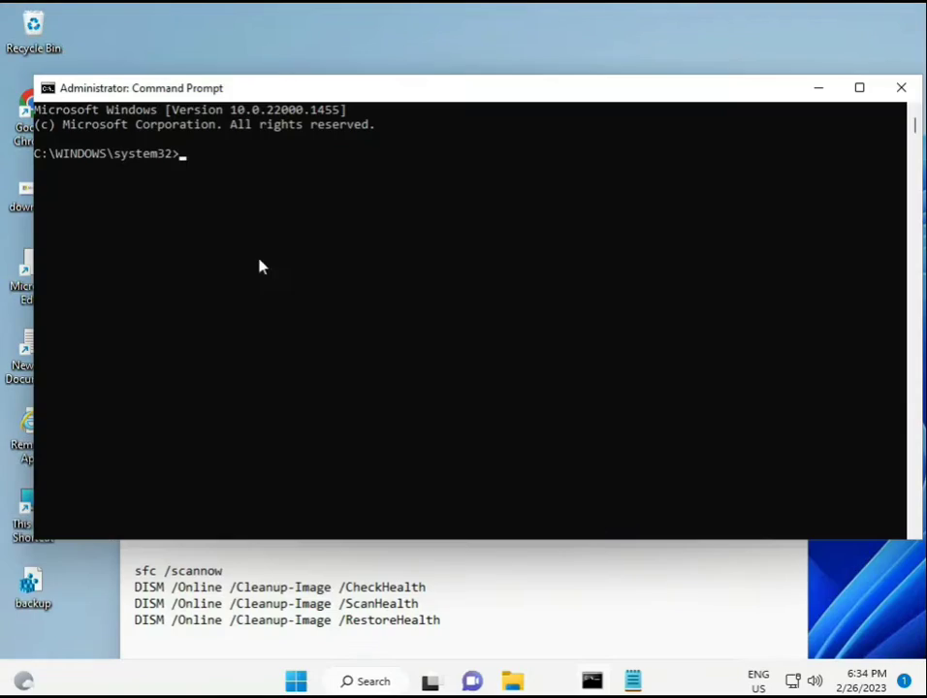
click(233, 204)
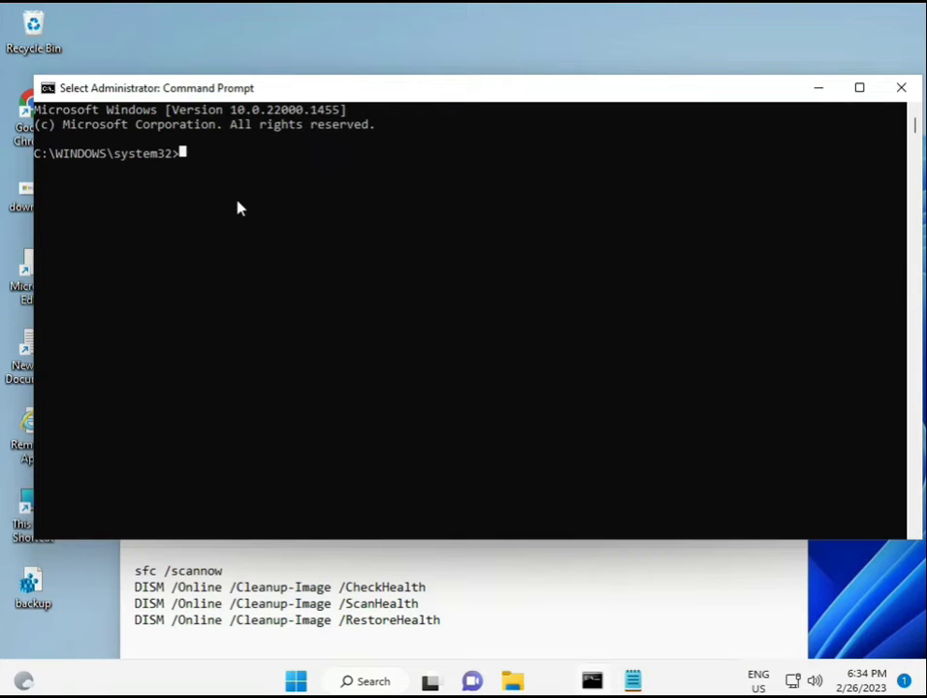
text(sca)
key(BackSpace)
key(BackSpace)
key(BackSpace)
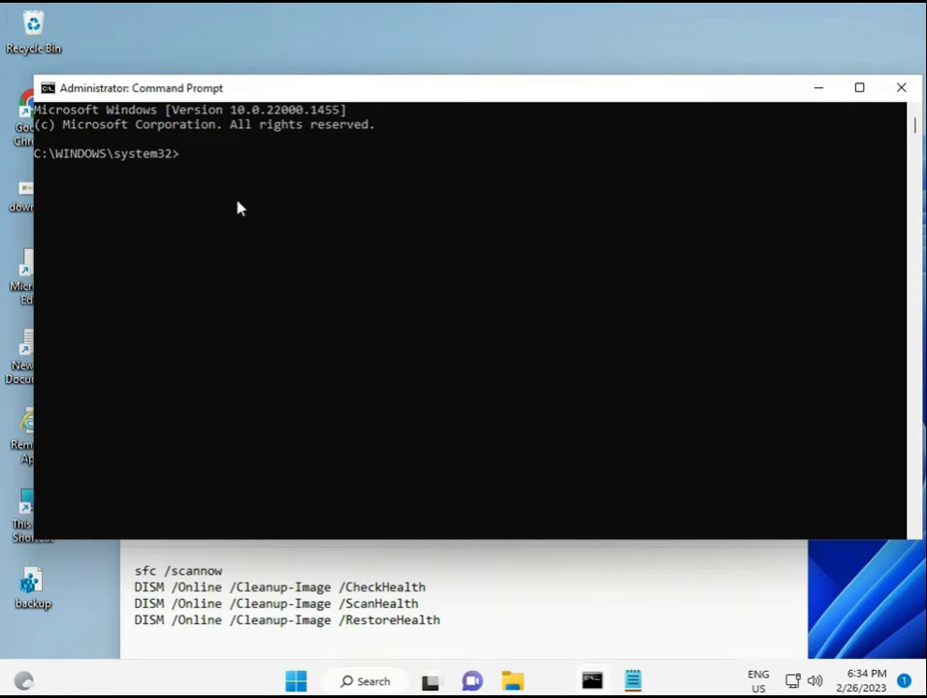
text(sfc /scannow)
key(Return)
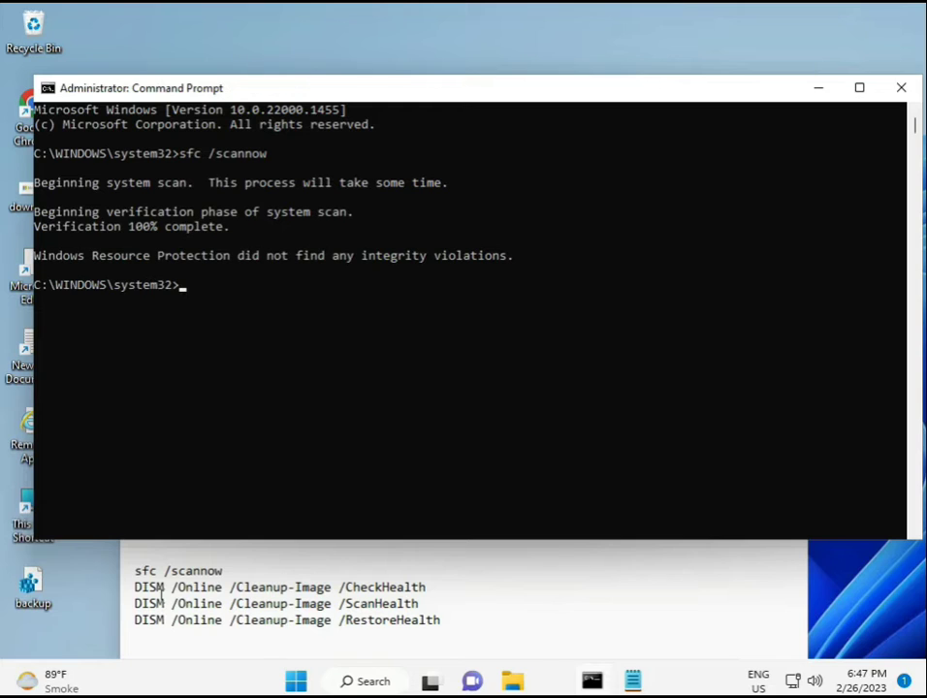
- Copy the DISM /Online /Cleanup-Image /CheckHealth line from the Notepad notes
drag(136, 587, 434, 588)
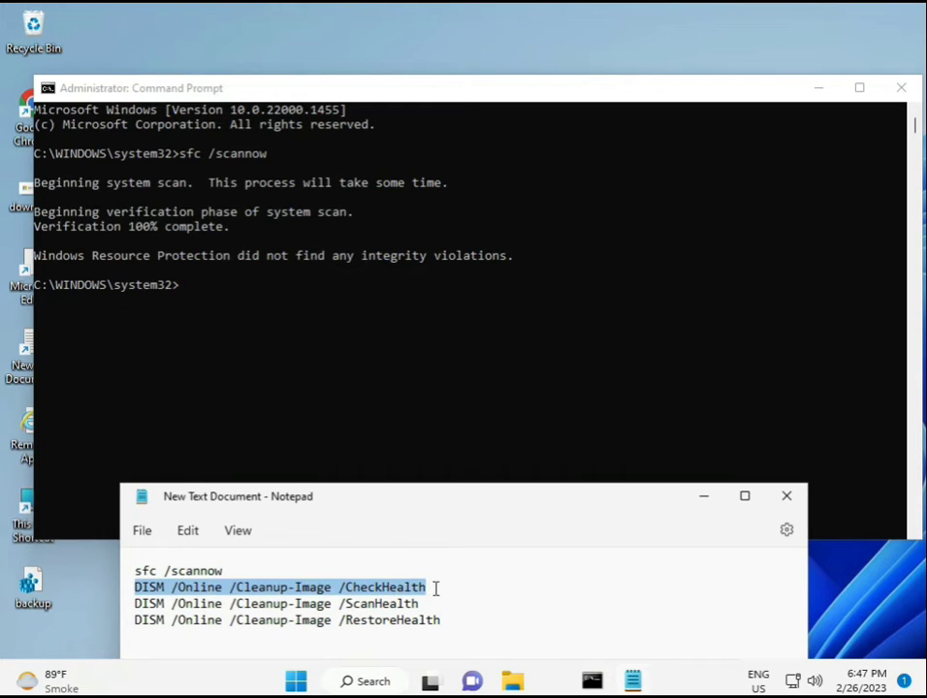
right_click(244, 588)
click(296, 302)
- Paste the CheckHealth command into the admin Command Prompt and run it
click(185, 288)
key(Escape)
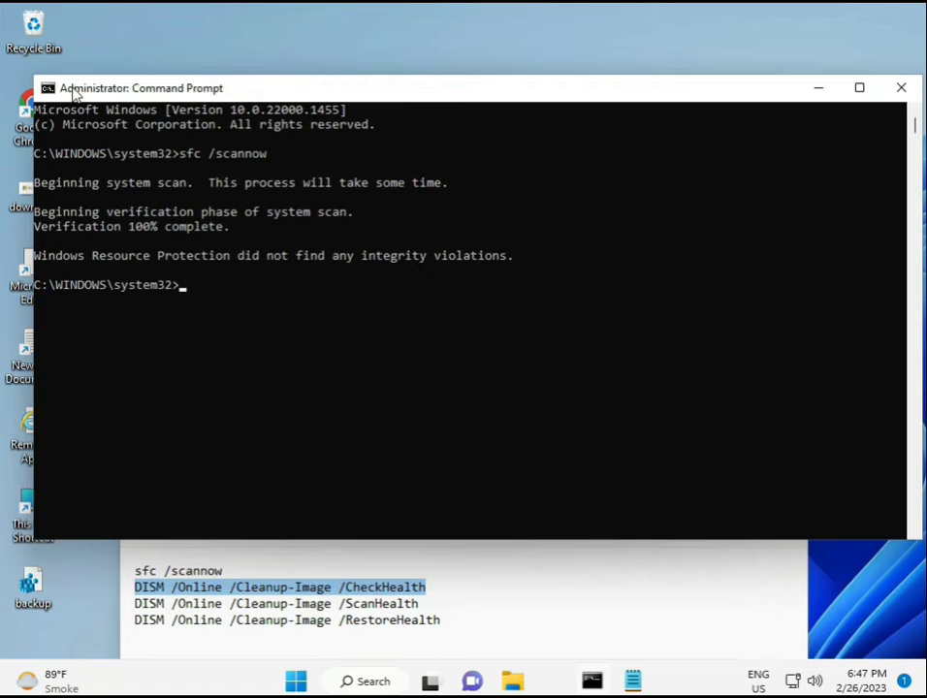
right_click(75, 90)
mouse_move(194, 229)
click(247, 268)
click(180, 288)
key(Escape)
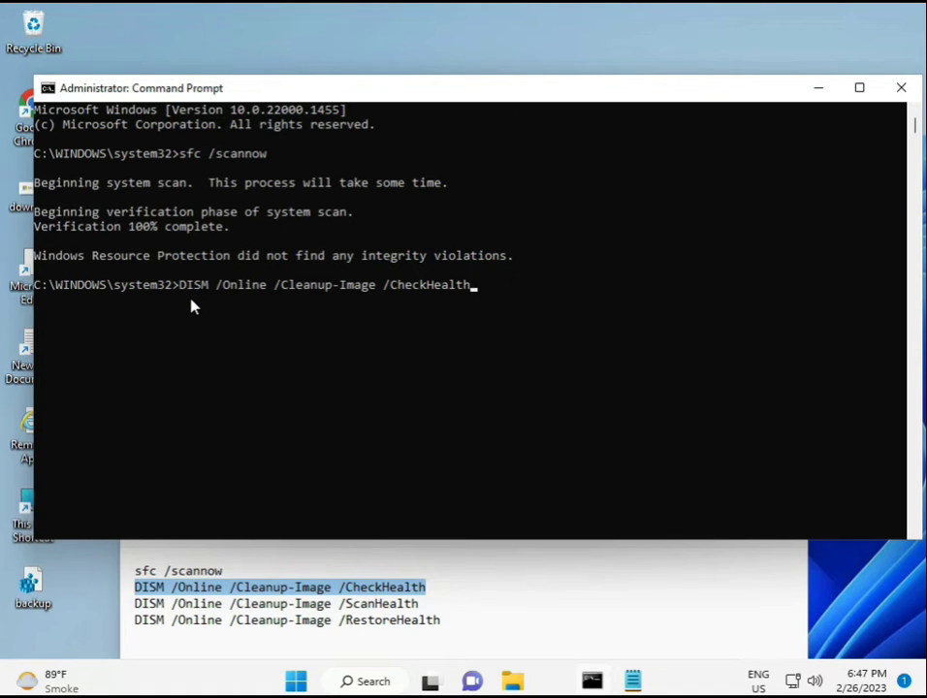
key(Return)
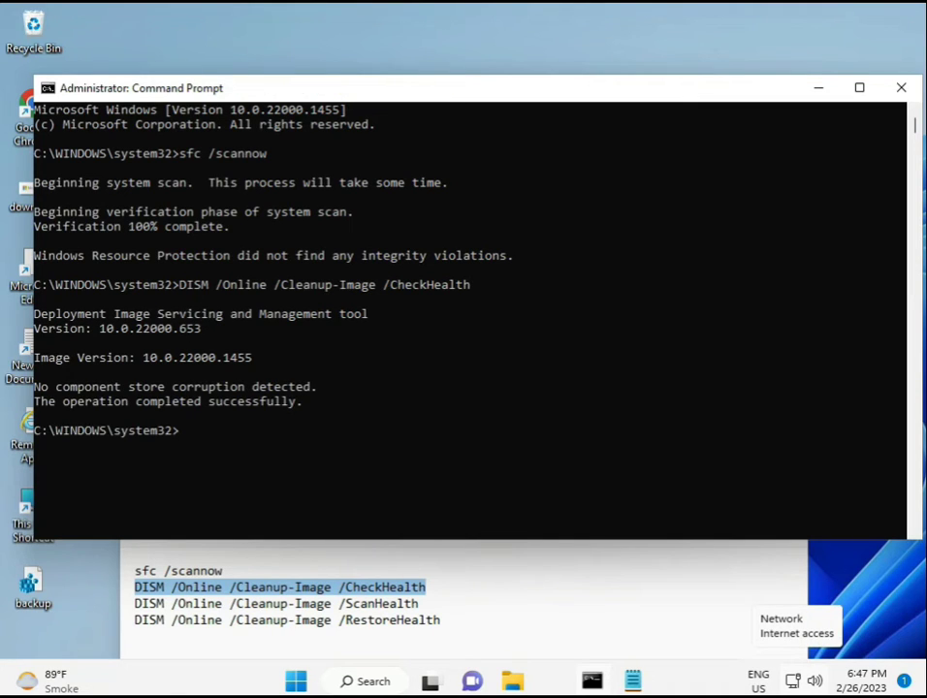
- Select and copy the DISM ScanHealth line in the Notepad notes
click(137, 605)
drag(137, 606, 440, 603)
right_click(408, 608)
click(455, 335)
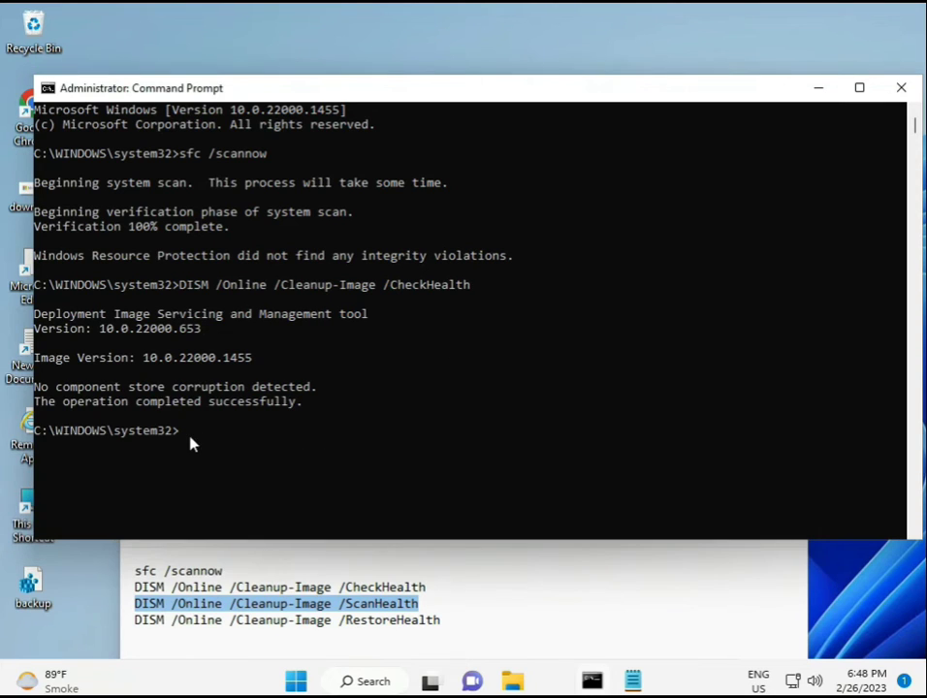